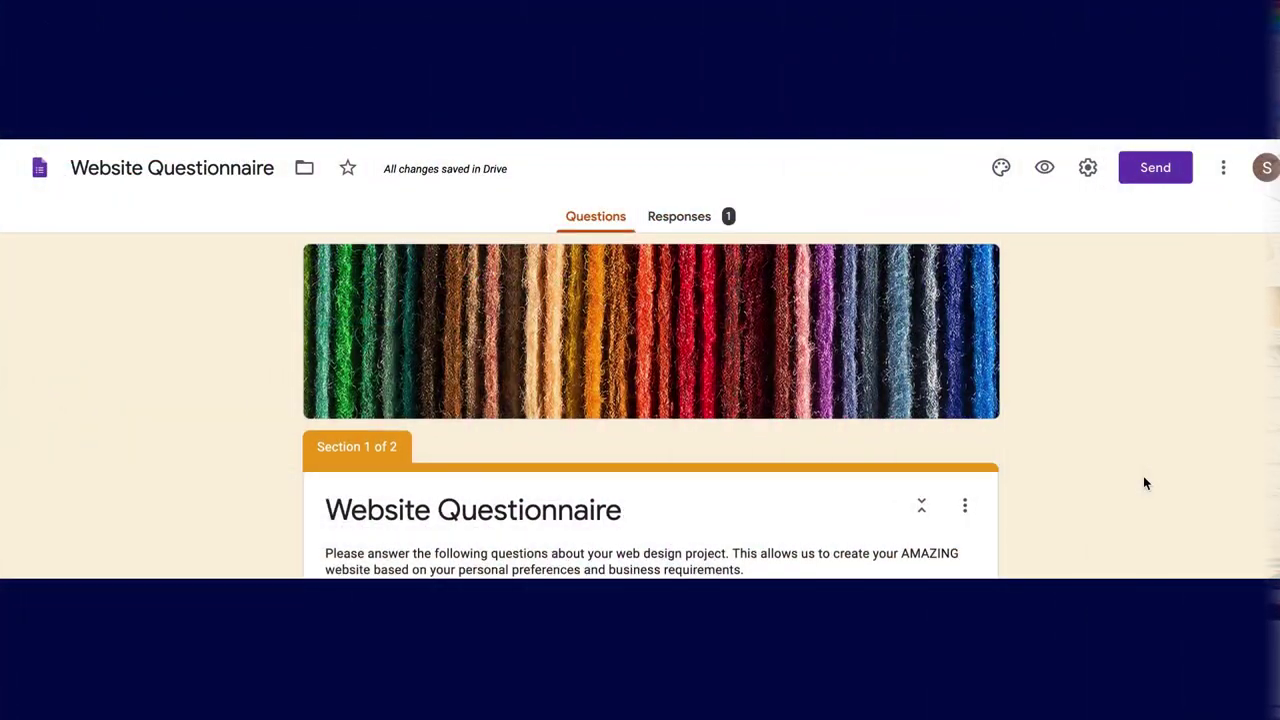
Leave the Gmail inbox and switch to Google Drive through the Google apps launcher
scroll(1143, 475, down, 3)
scroll(1144, 483, down, 3)
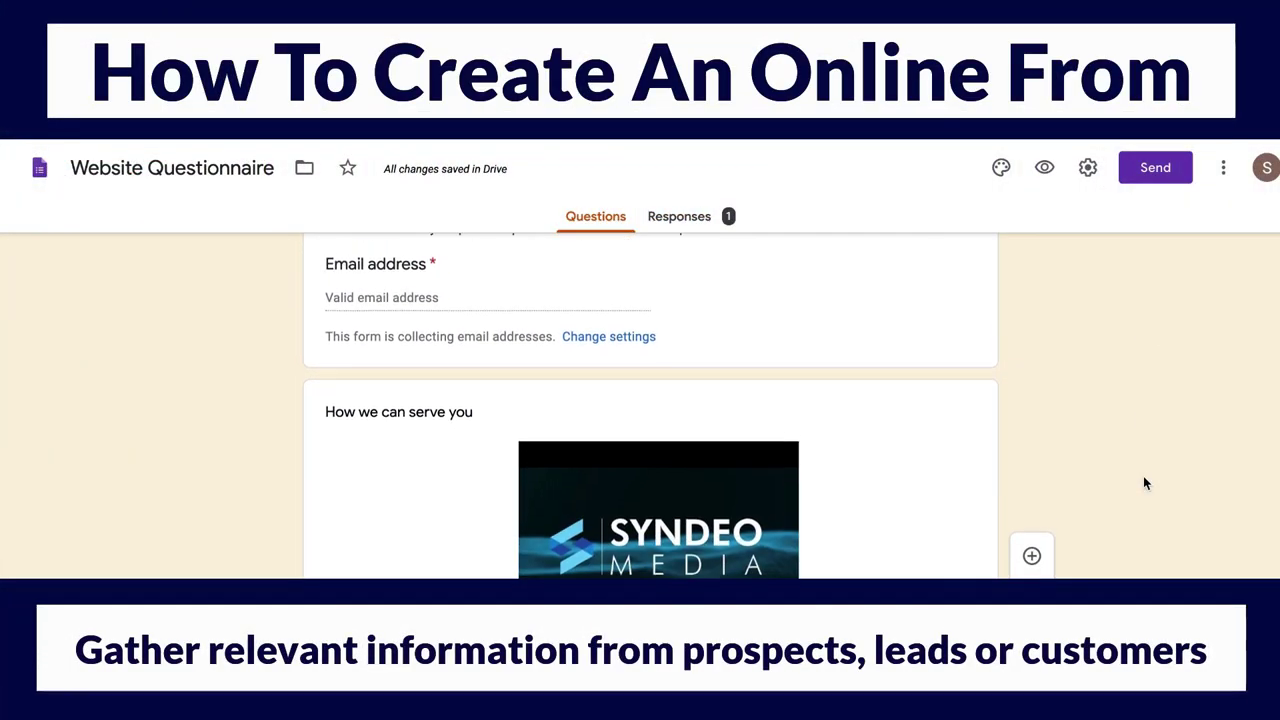
scroll(1145, 479, down, 3)
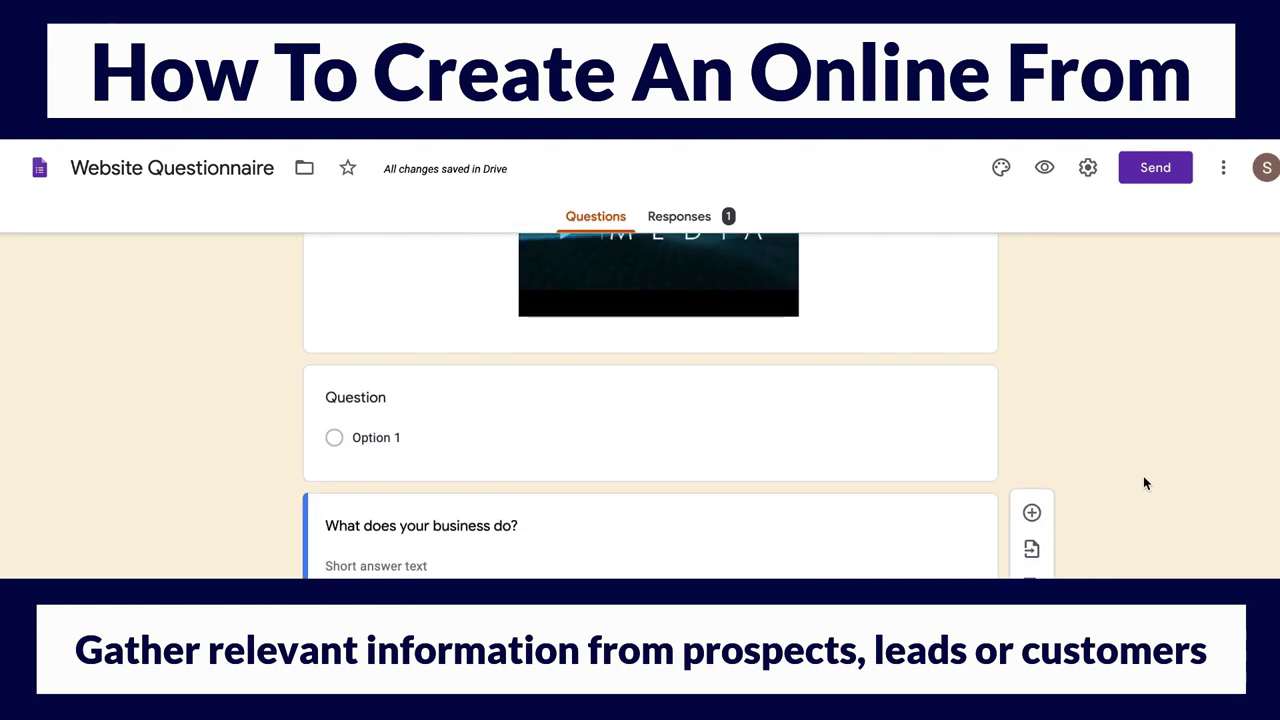
scroll(1145, 483, down, 3)
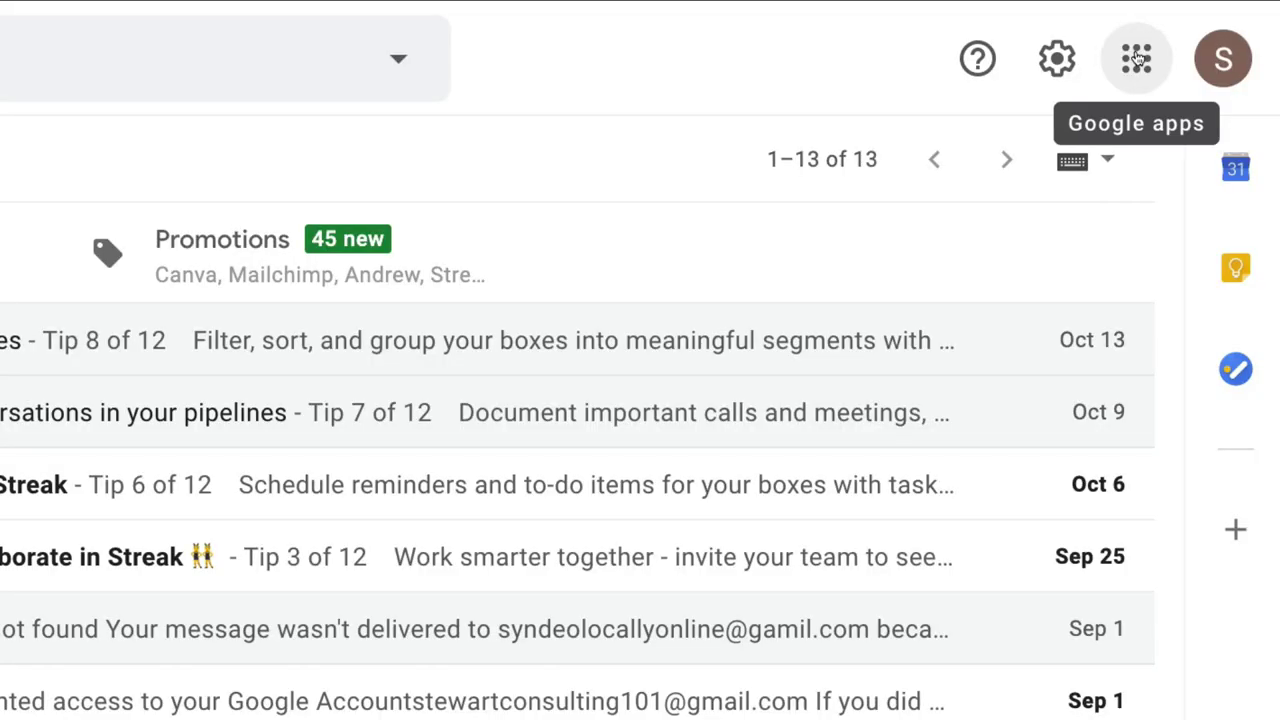
click(1211, 29)
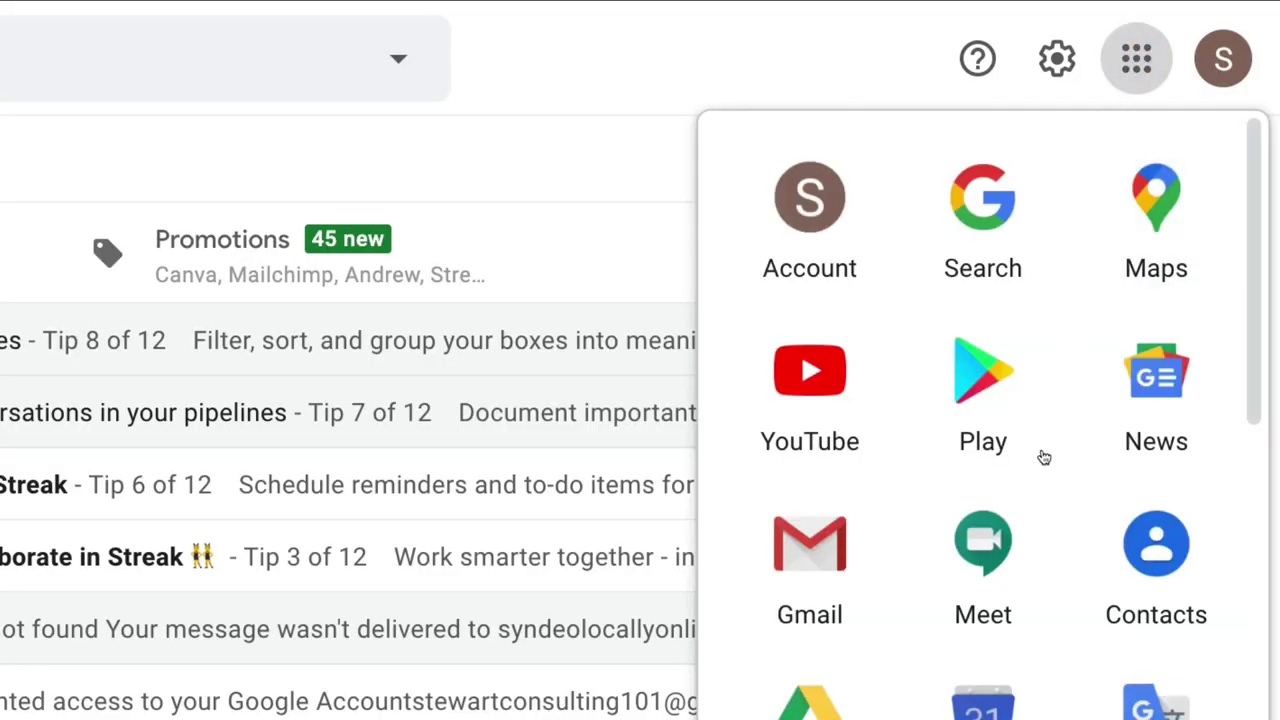
scroll(1031, 563, down, 3)
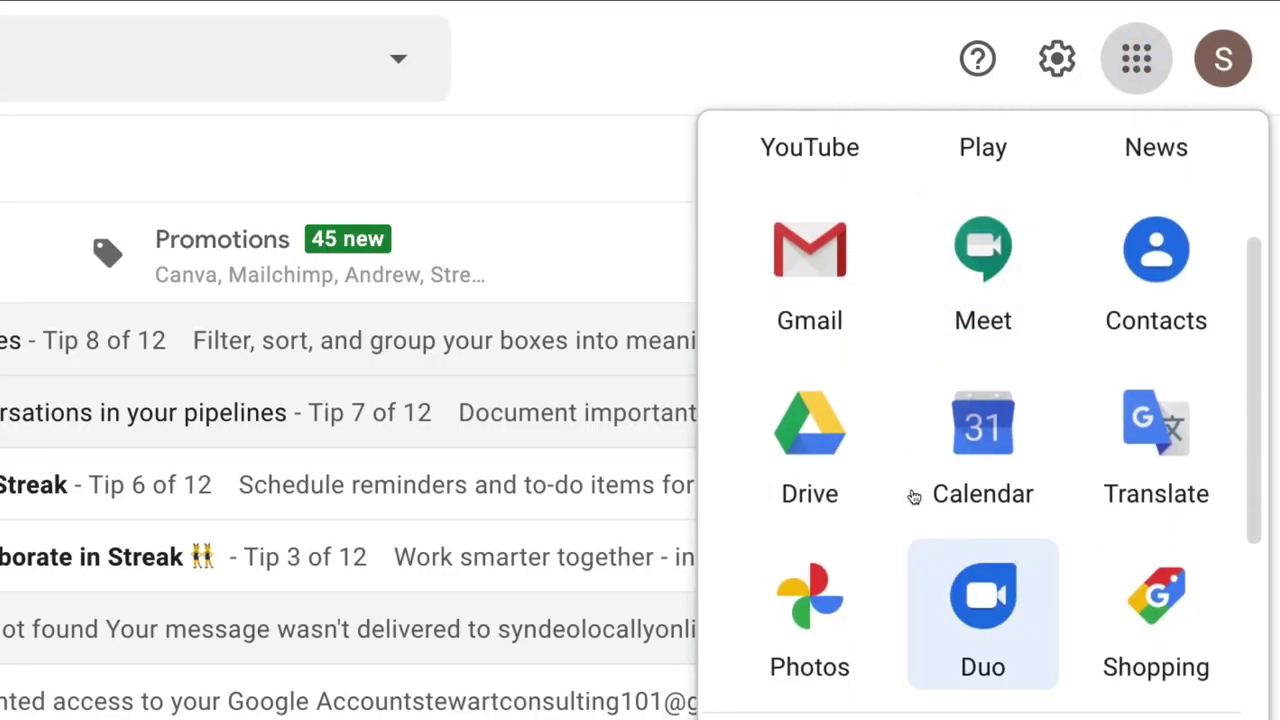
click(829, 437)
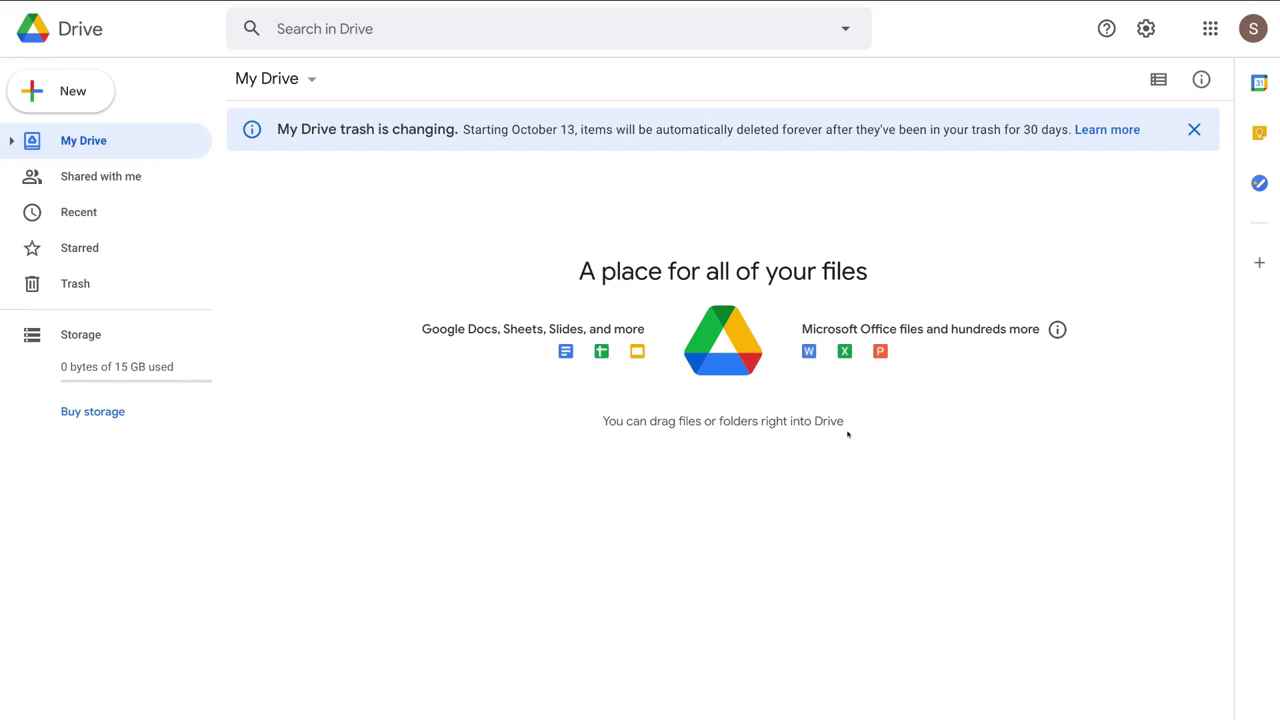
From Drive's New menu, start a Google Form from a template
click(94, 93)
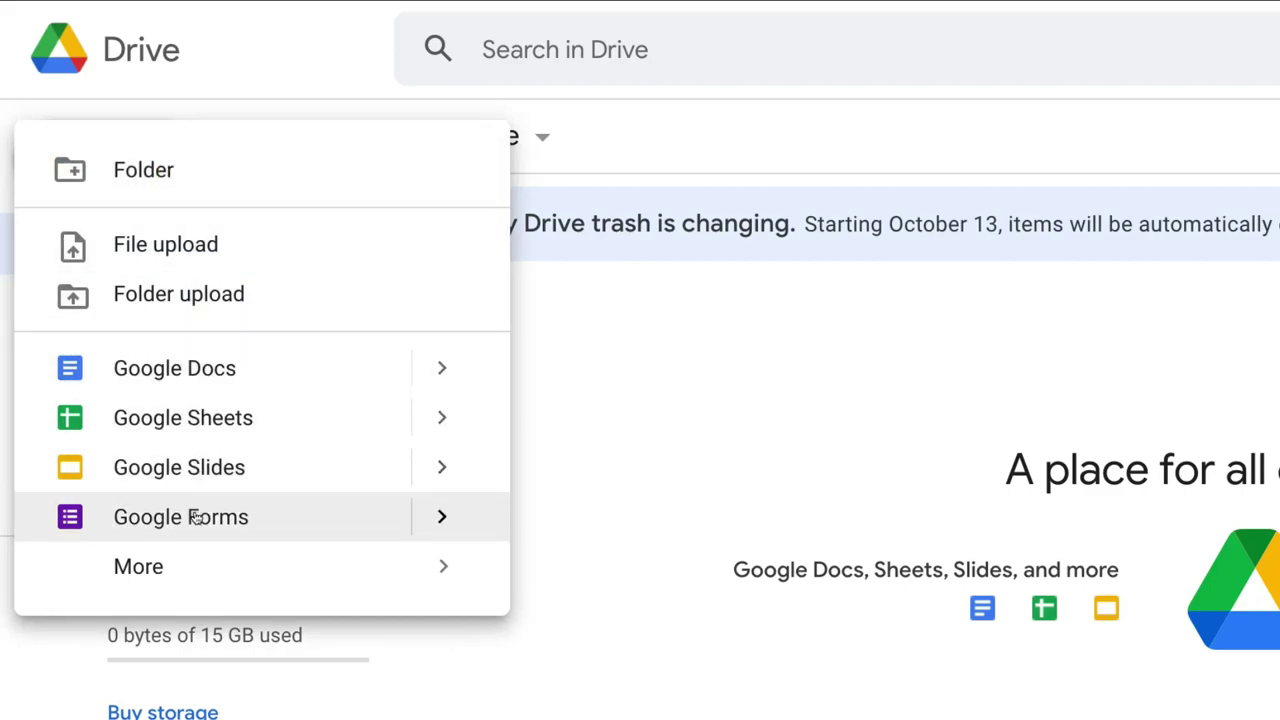
mouse_move(430, 512)
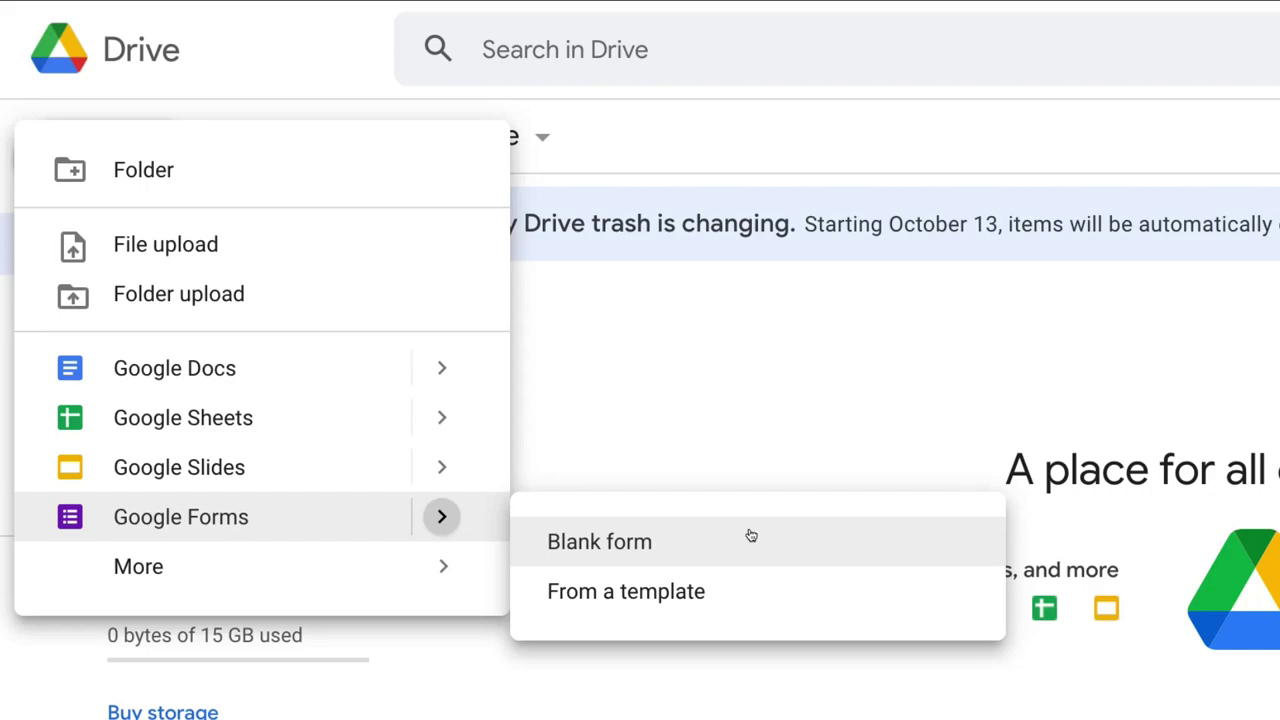
click(753, 580)
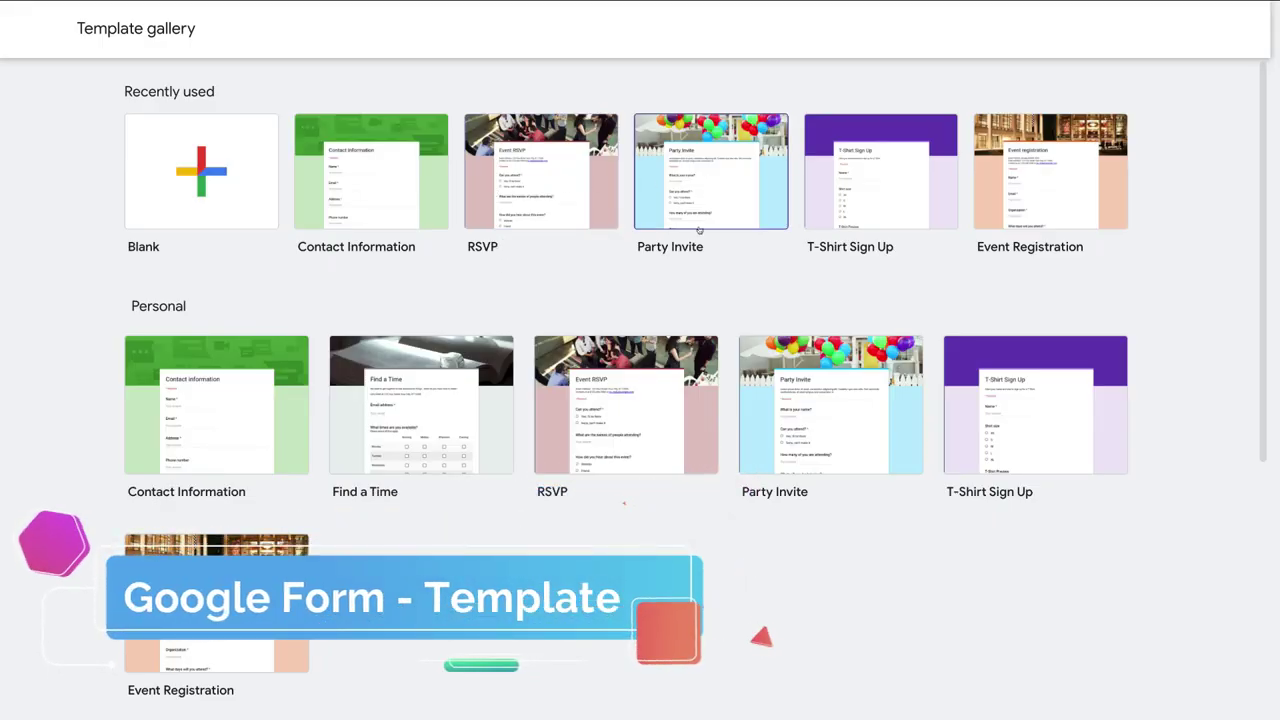
scroll(483, 358, down, 6)
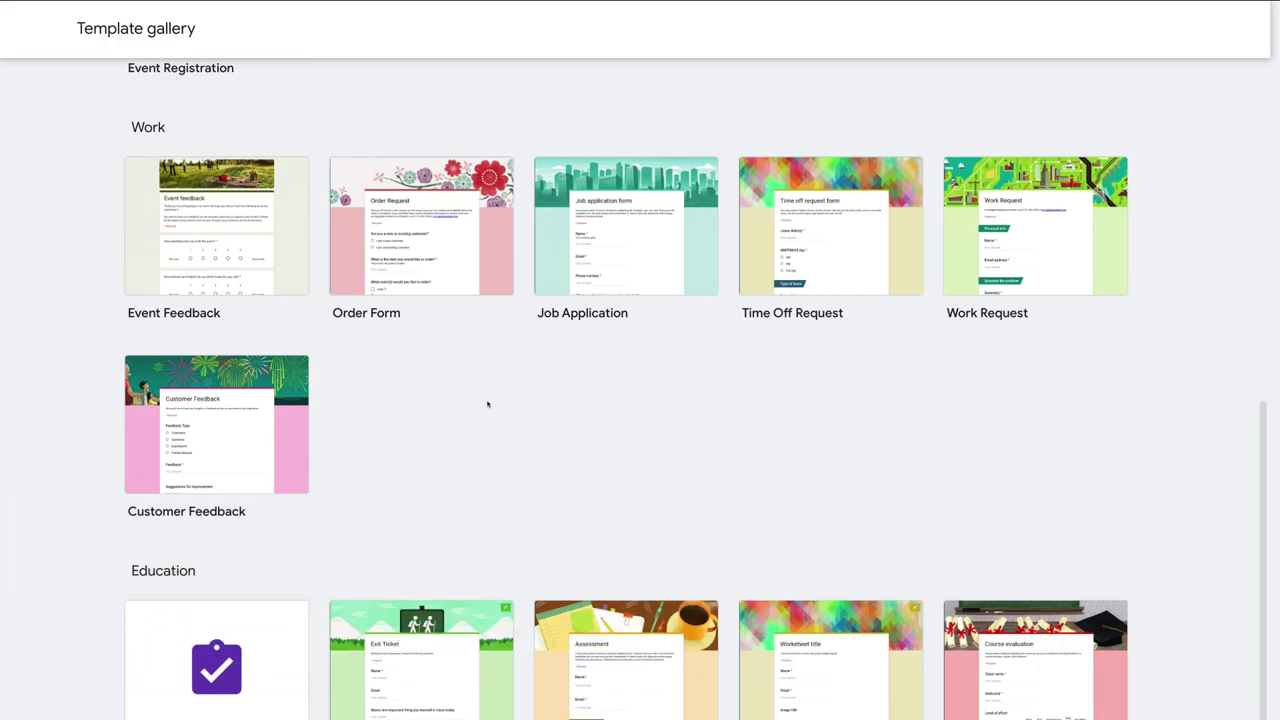
scroll(487, 404, up, 3)
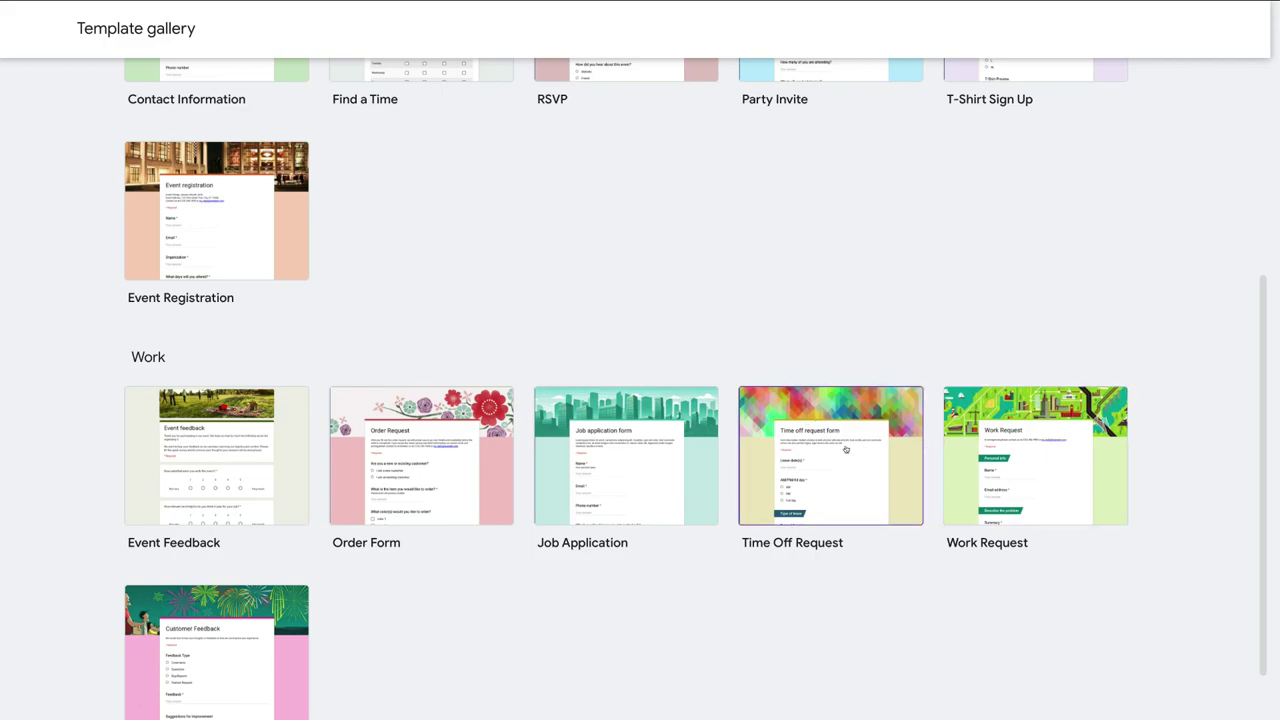
scroll(845, 450, up, 4)
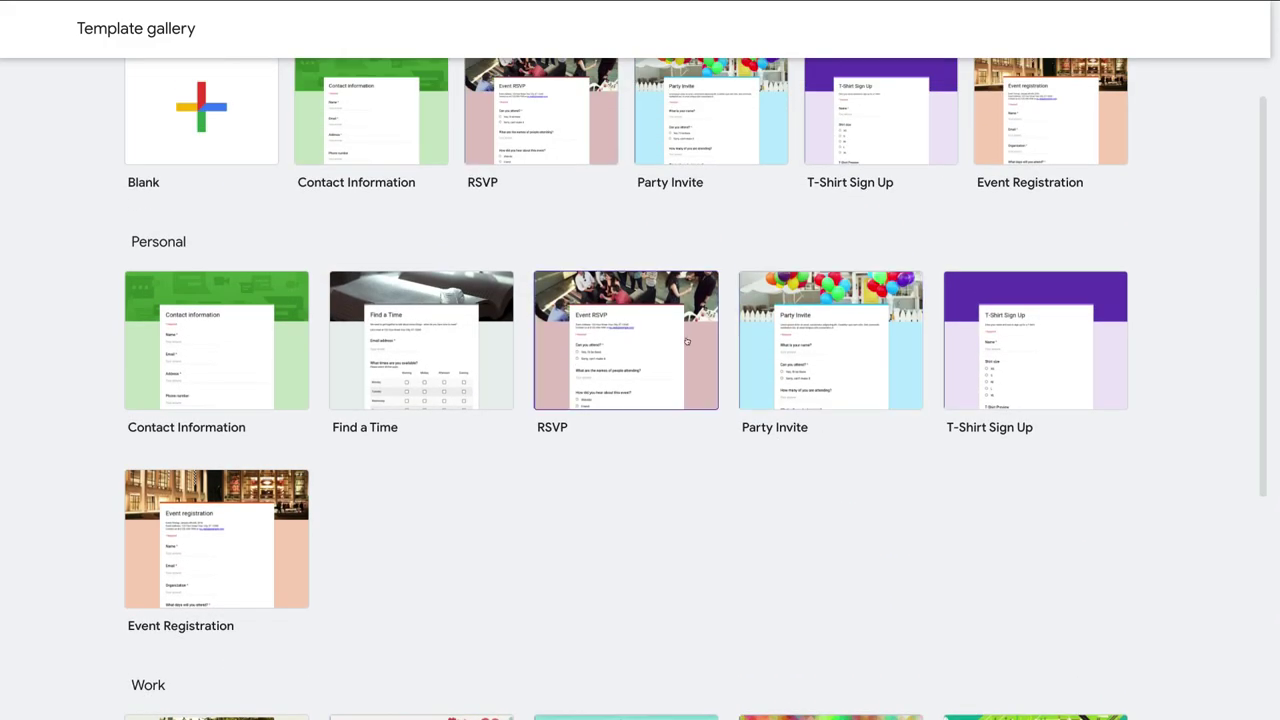
scroll(788, 340, up, 1)
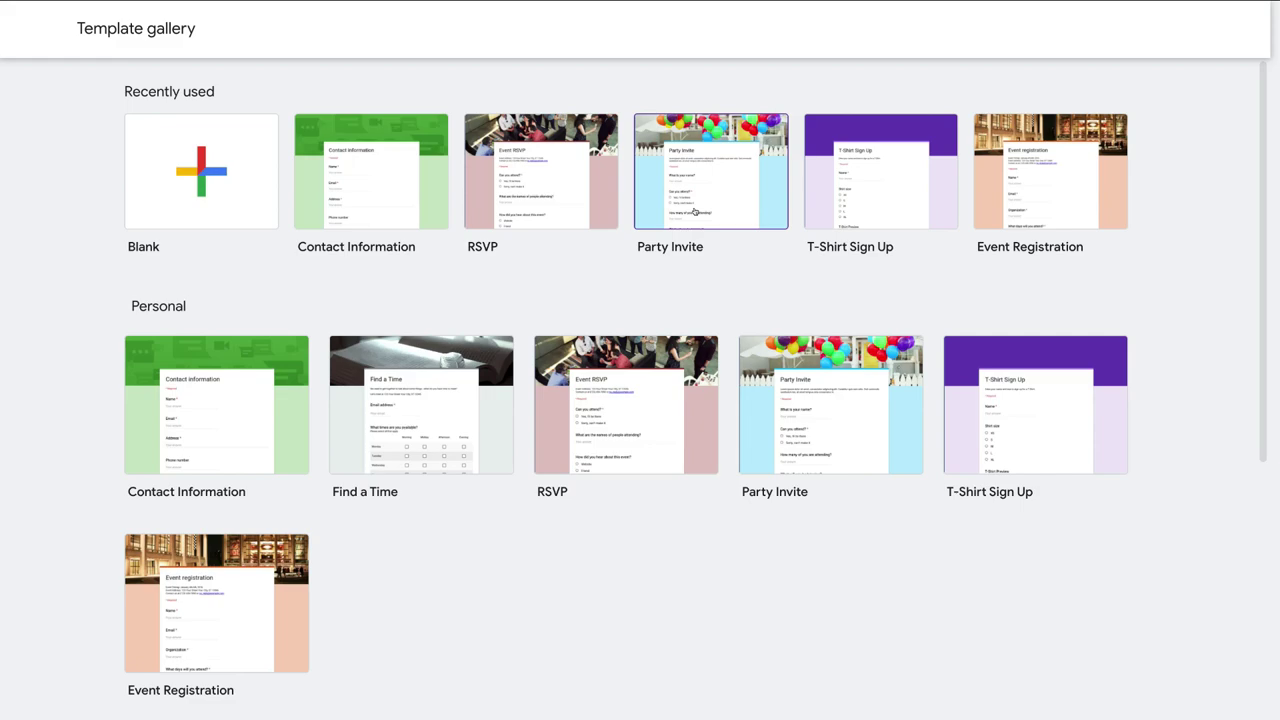
click(403, 182)
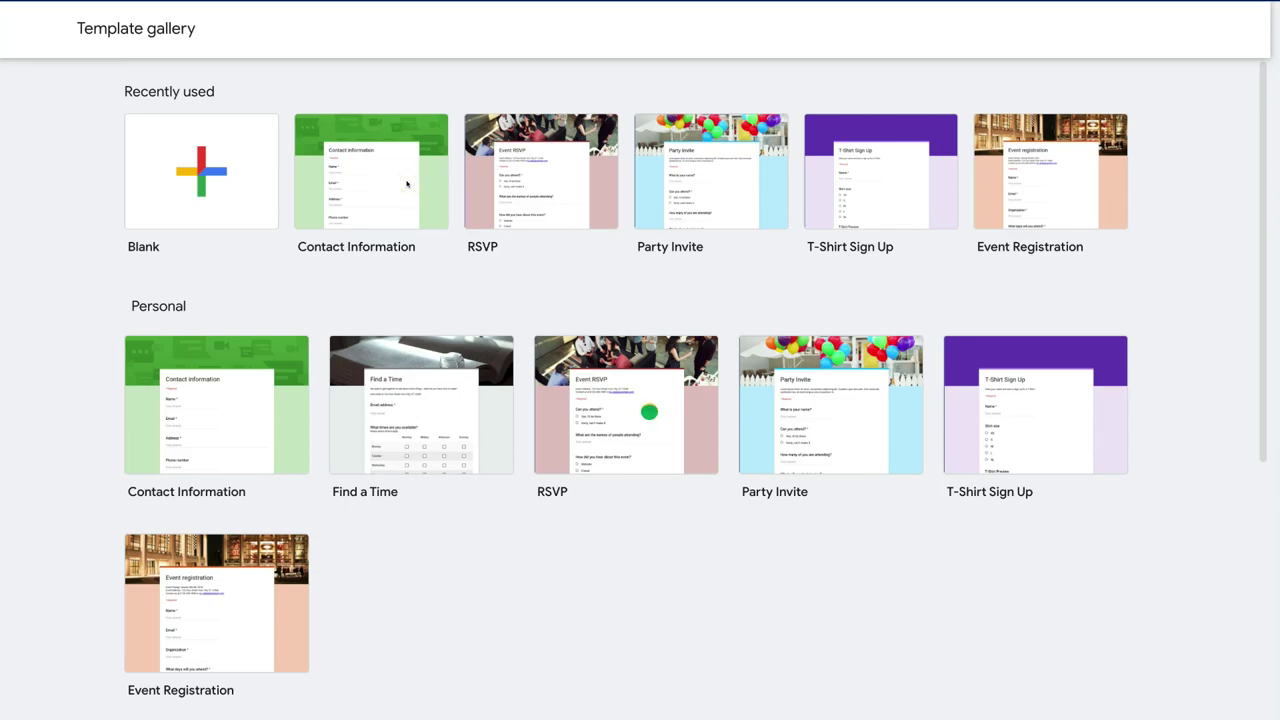
scroll(250, 361, down, 3)
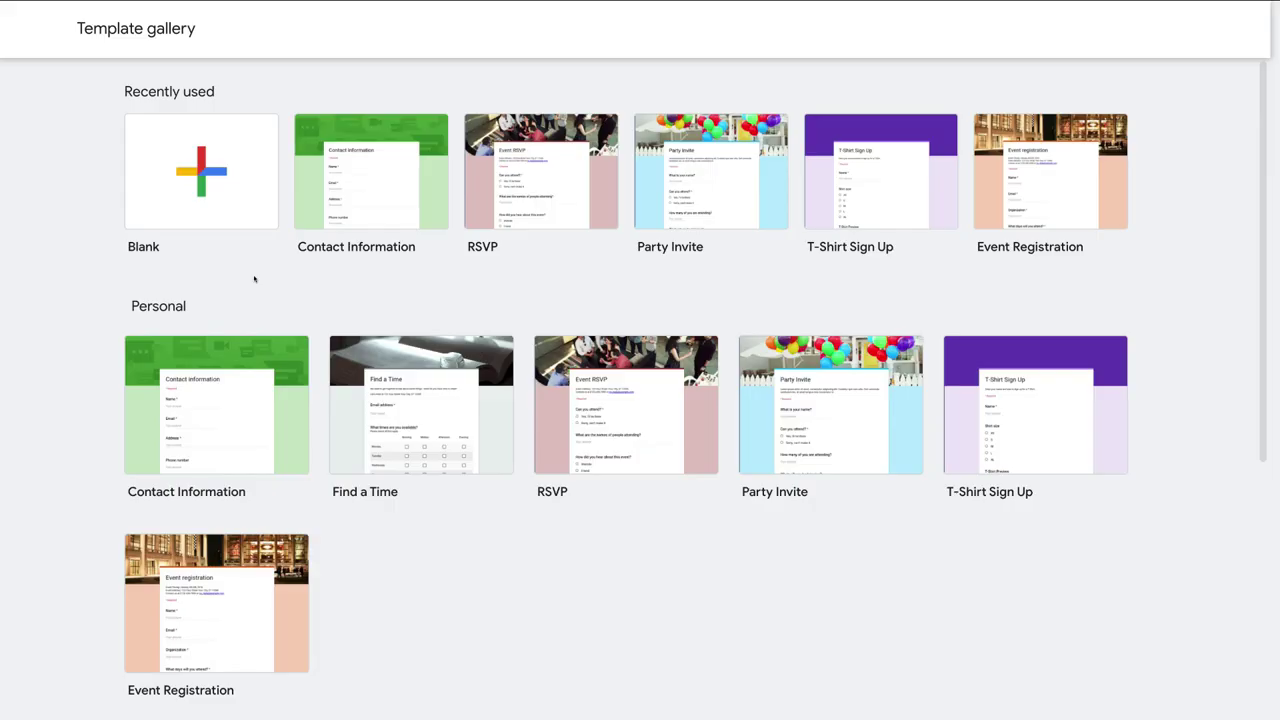
Create a blank form and name its file and heading 'Website Questionnaire'
click(226, 191)
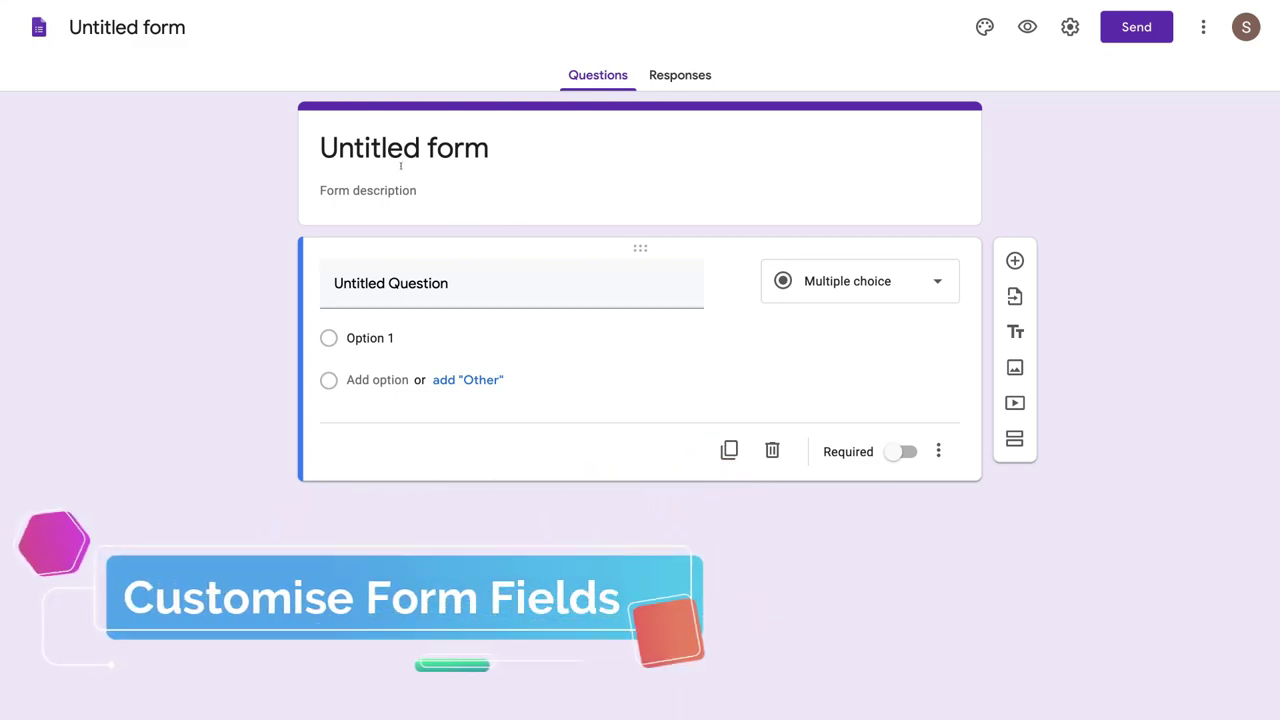
click(150, 31)
text(Website Questionnaire)
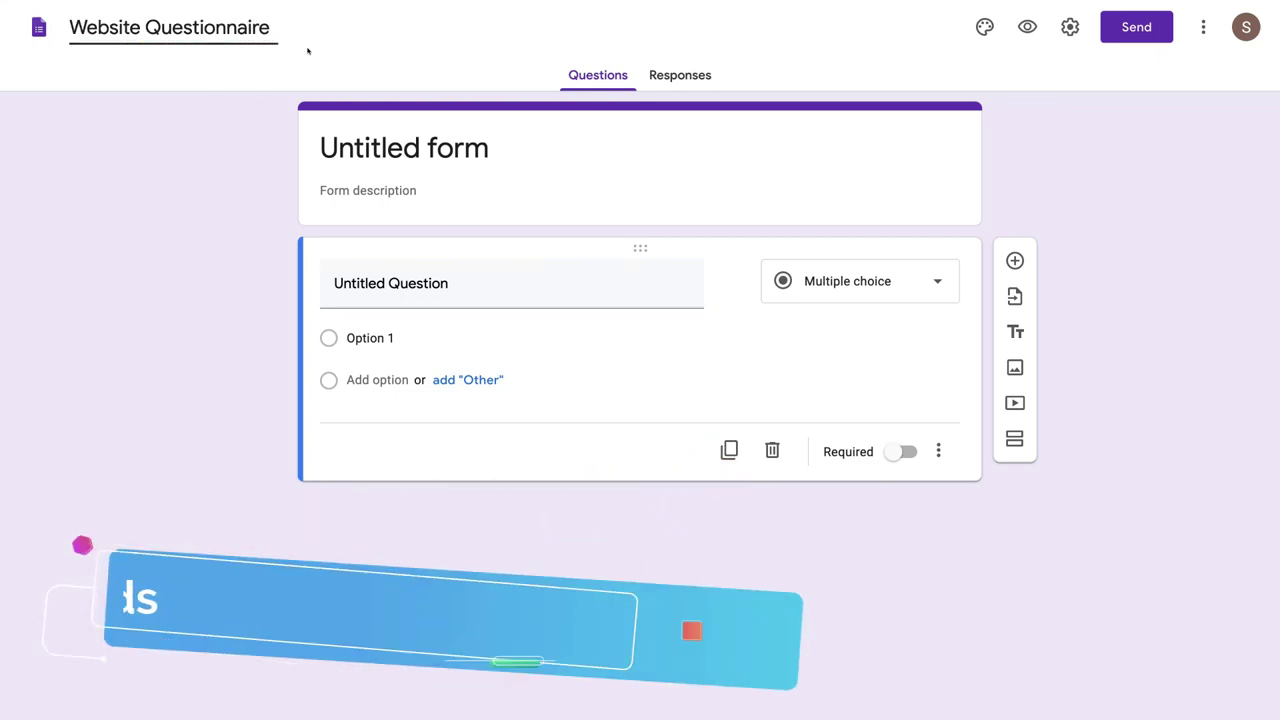
click(428, 140)
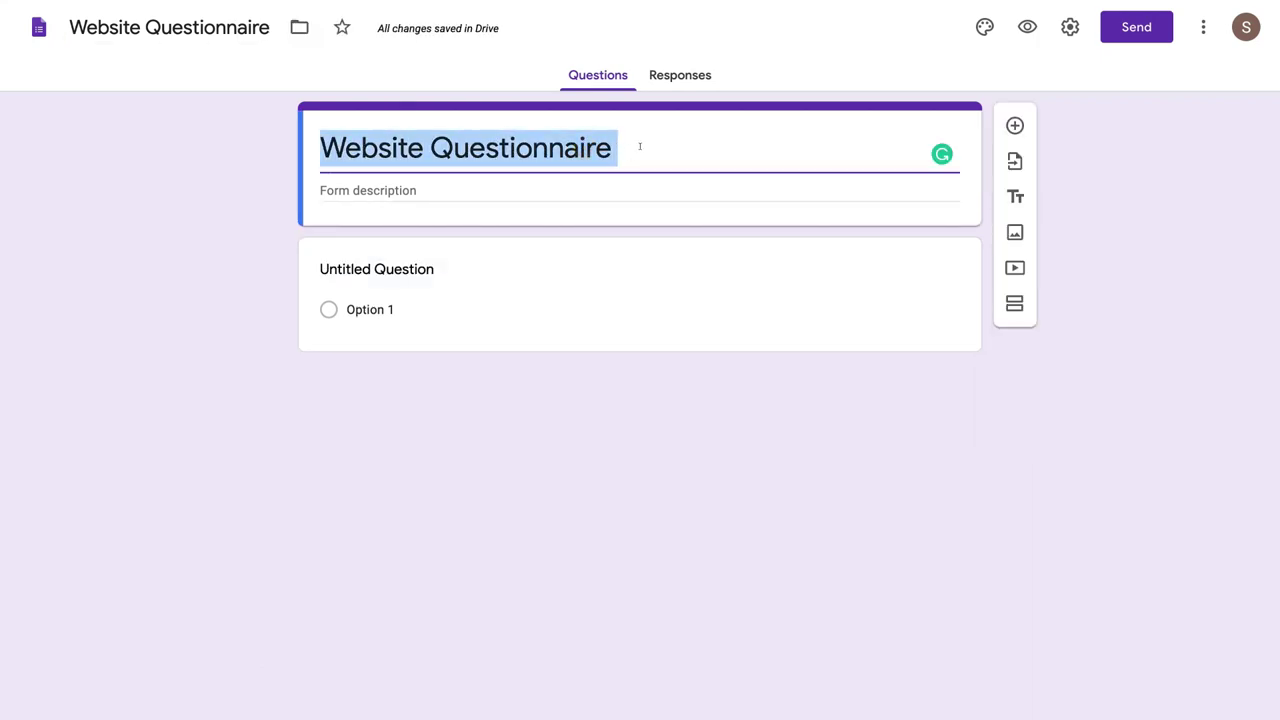
click(640, 146)
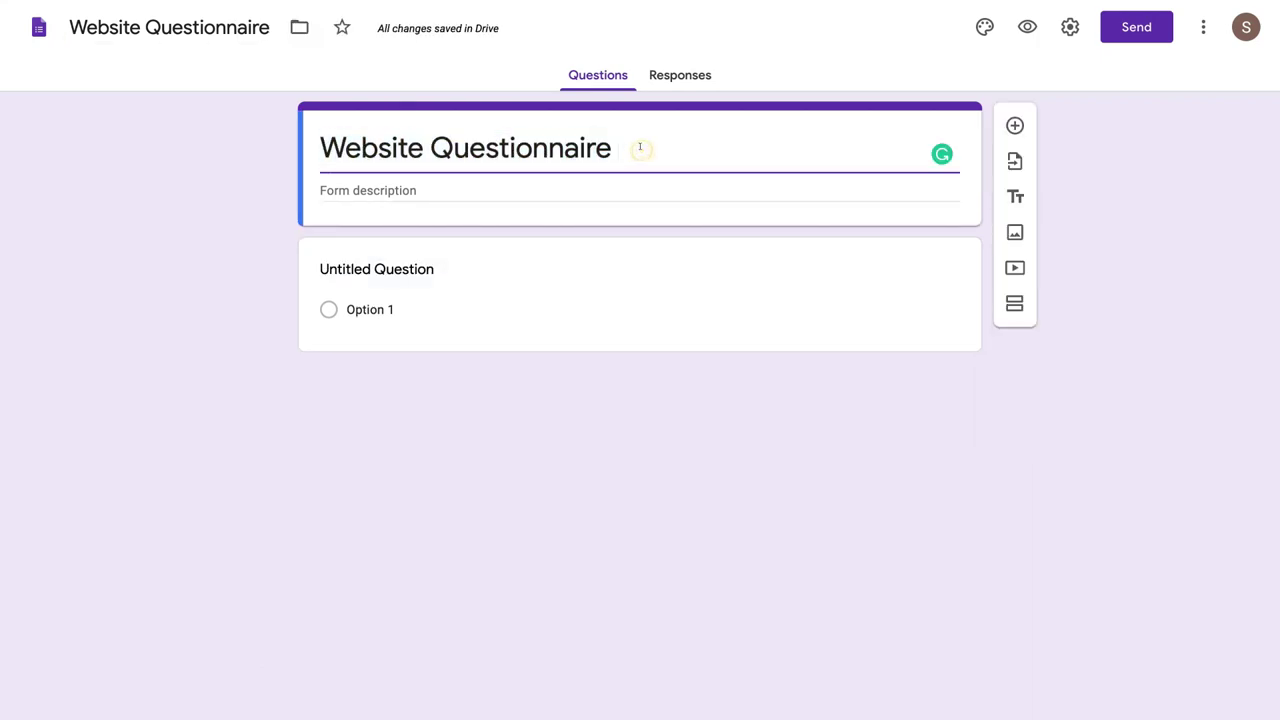
Paste the web design project description and title question one 'What does your business do?'
click(494, 186)
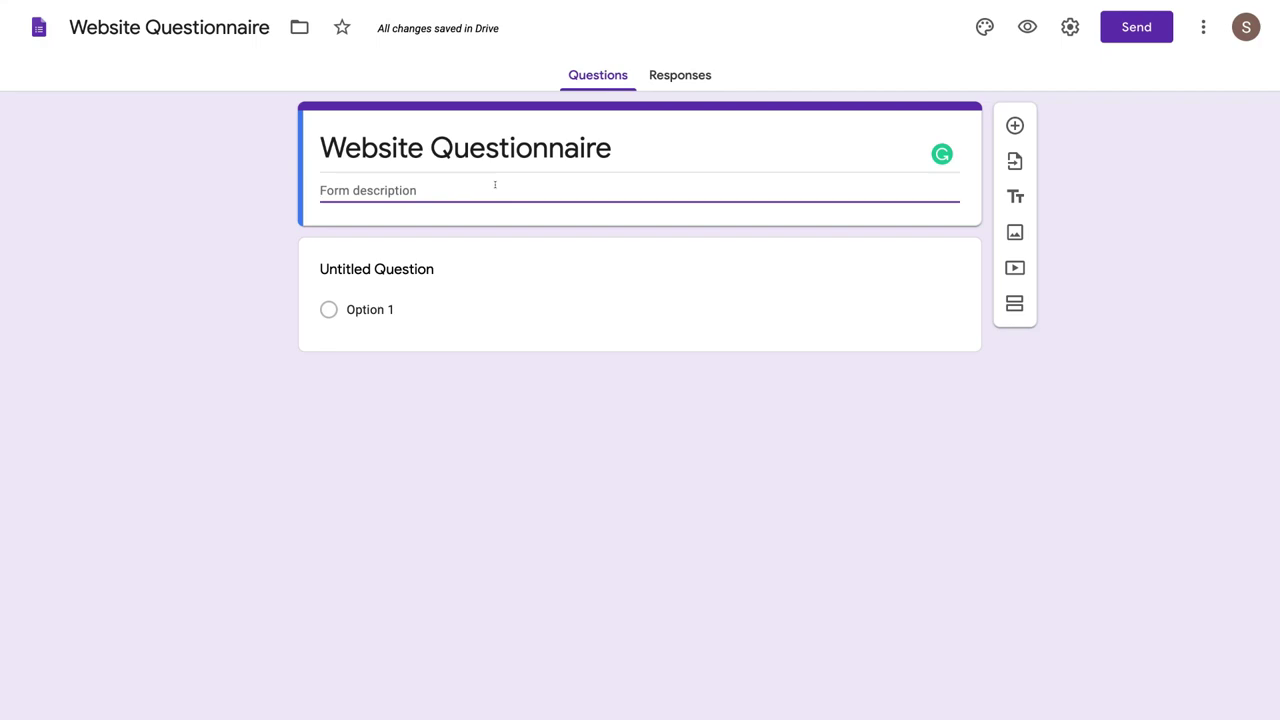
text(Please answer the following questions about your web design project. This allows us to create your AMAZING website based on your personal preferences and business requirements.)
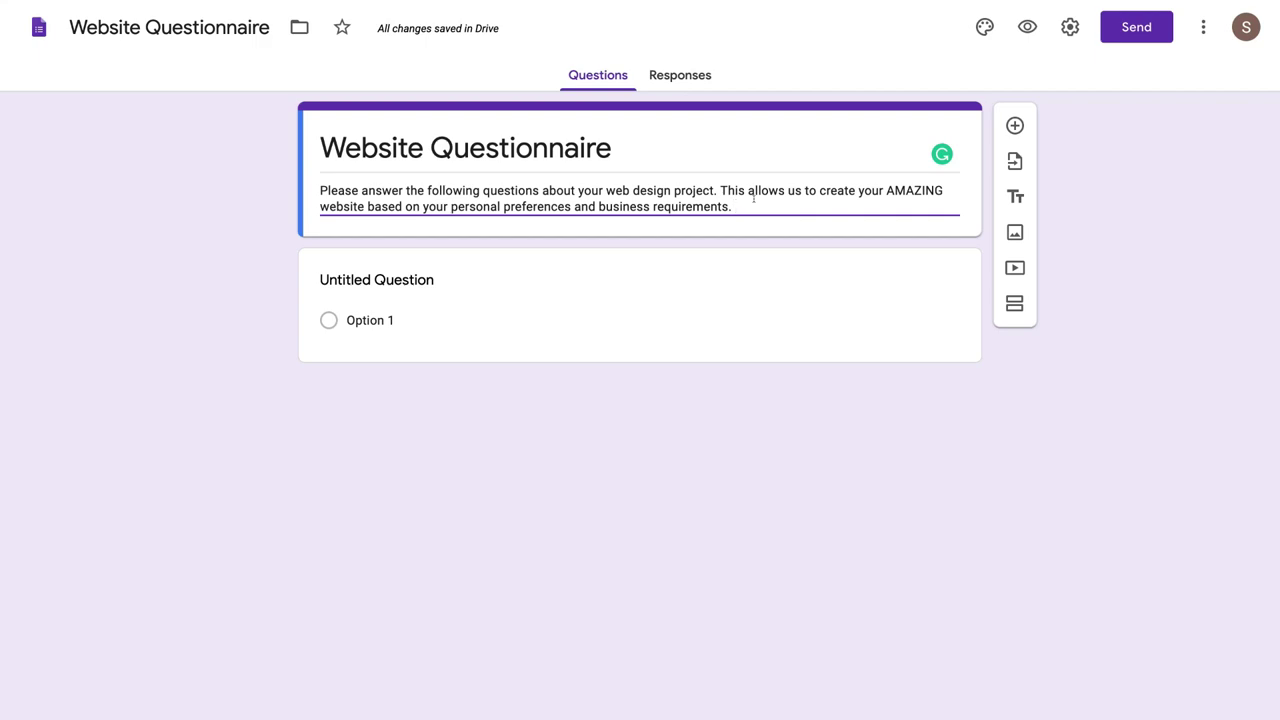
click(452, 286)
text(What does your business do?)
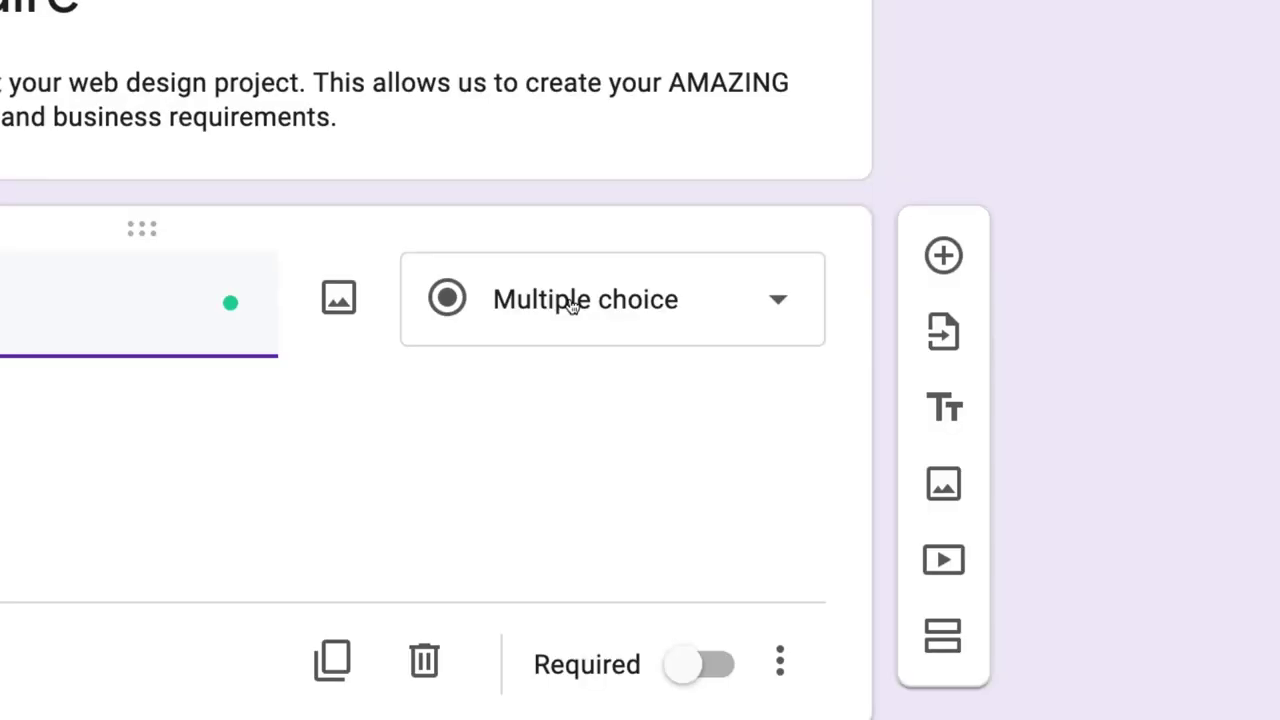
Make 'What does your business do?' a Short answer question and duplicate it
click(778, 300)
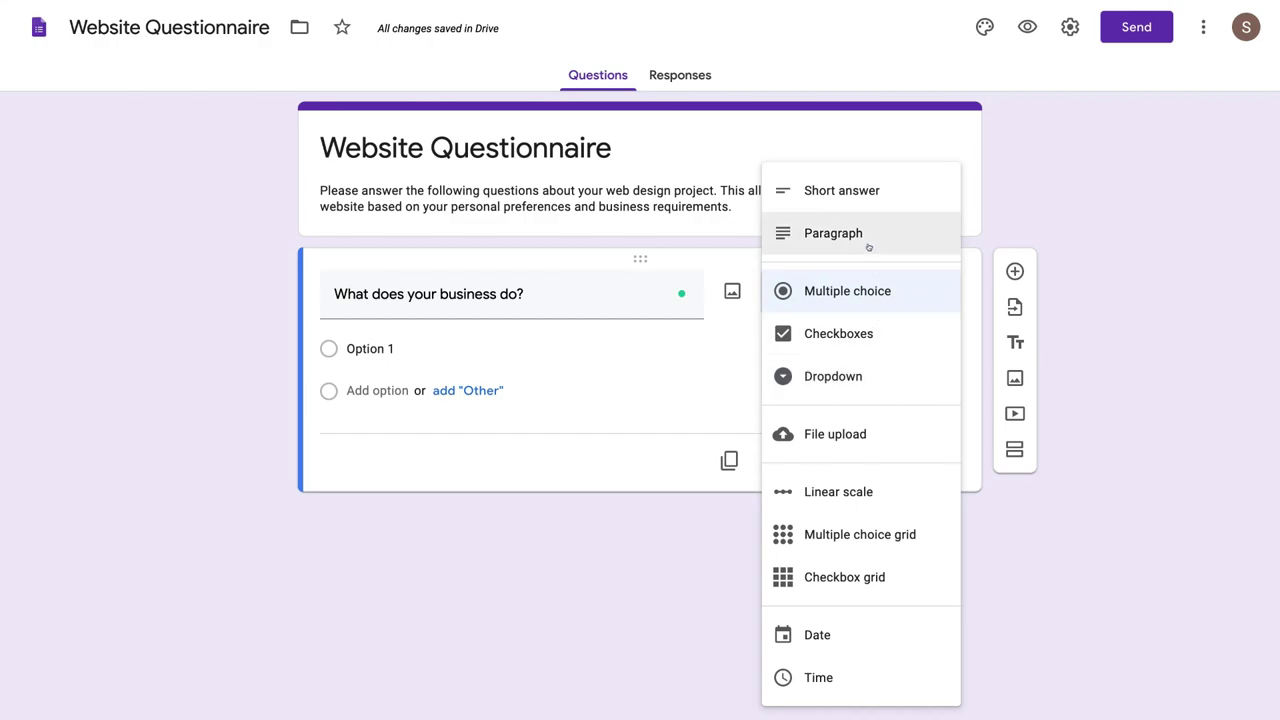
click(862, 200)
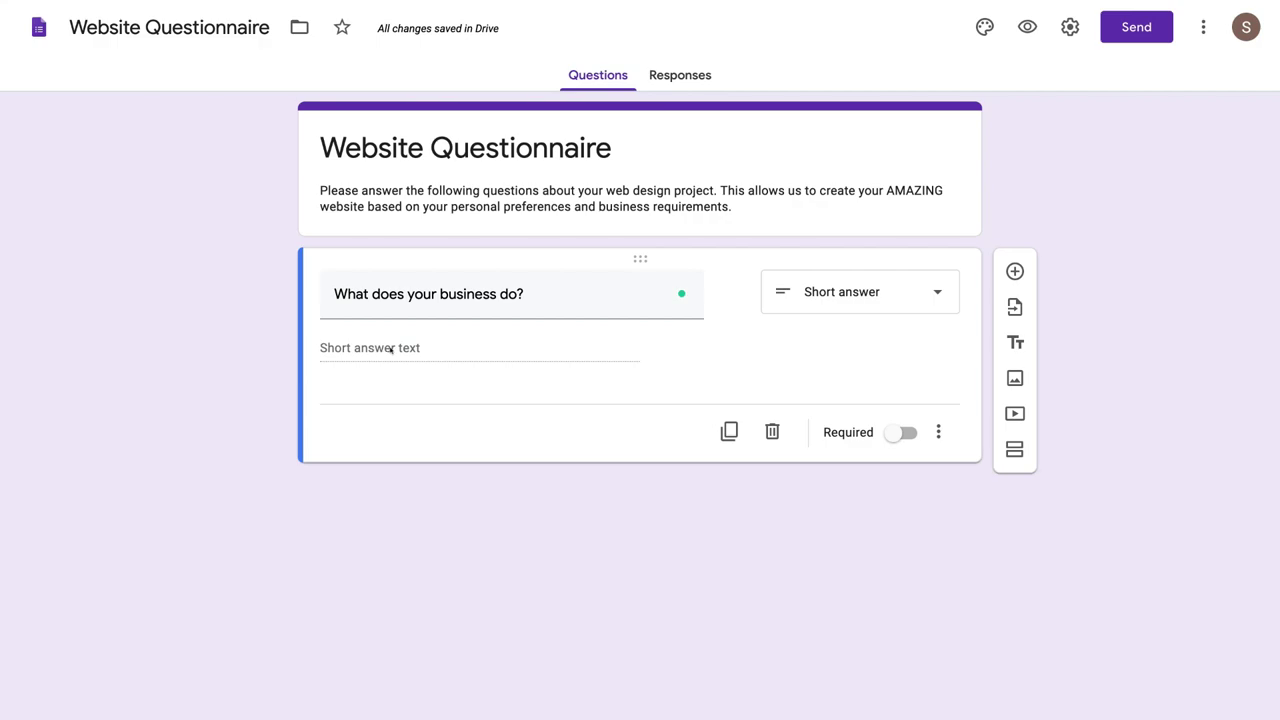
click(722, 432)
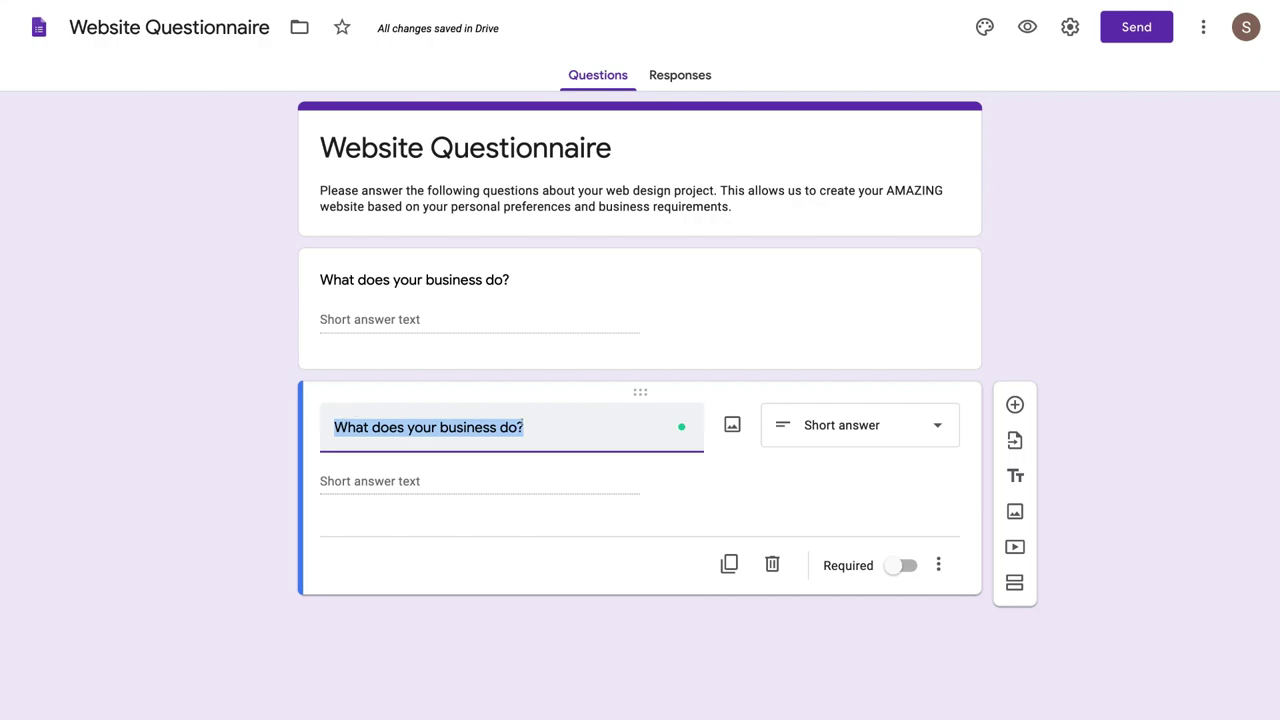
Retitle the copy 'What marketing activities are you involved in?' as a required Paragraph question
text(What marketing activities are you involved in?)
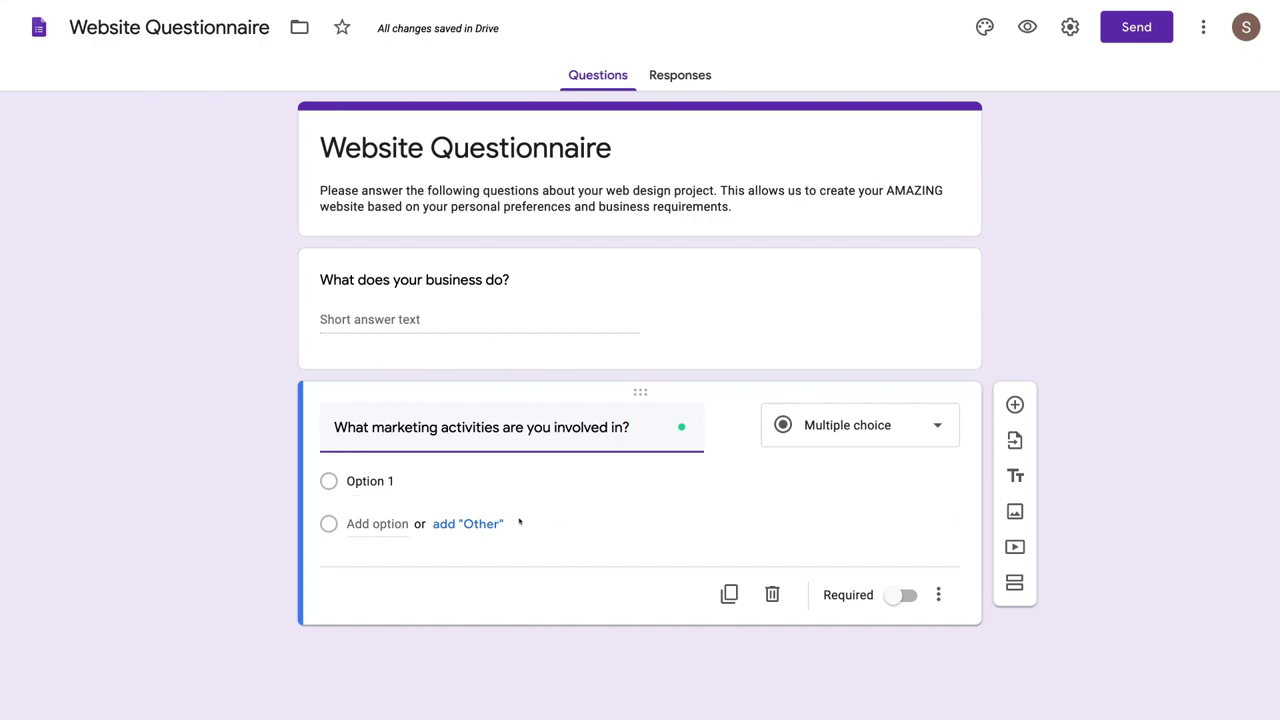
click(457, 524)
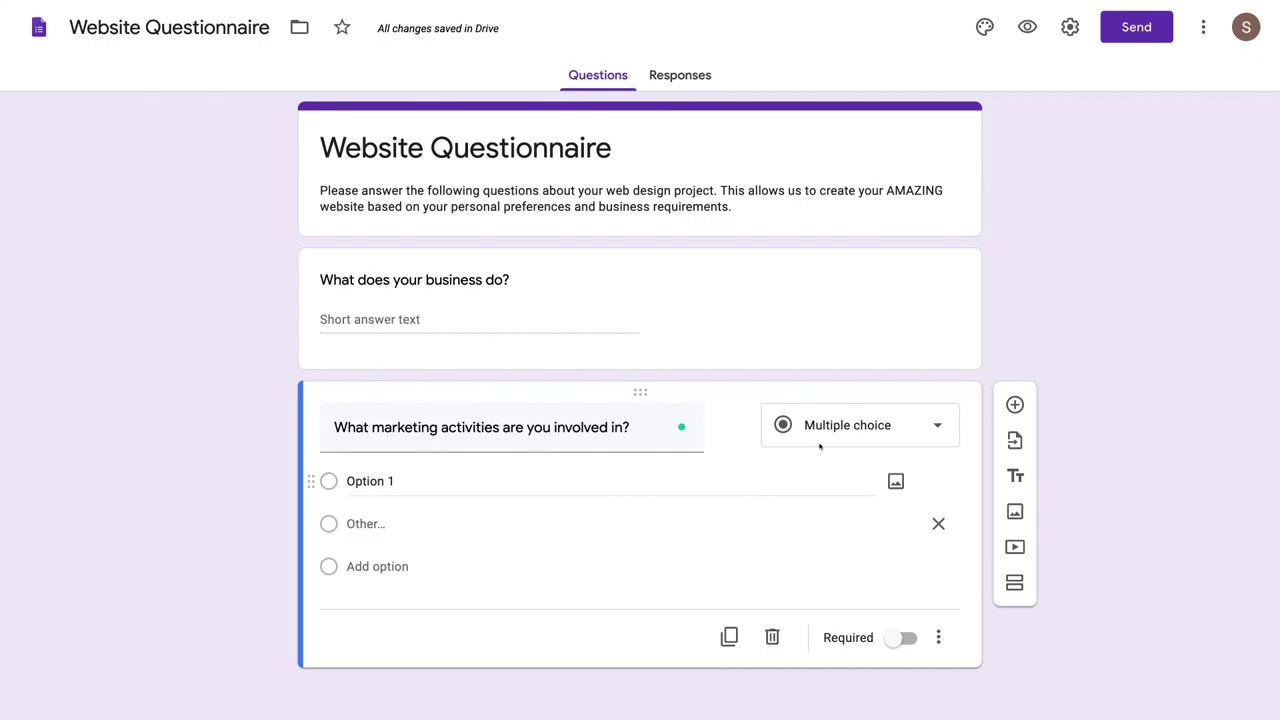
click(926, 423)
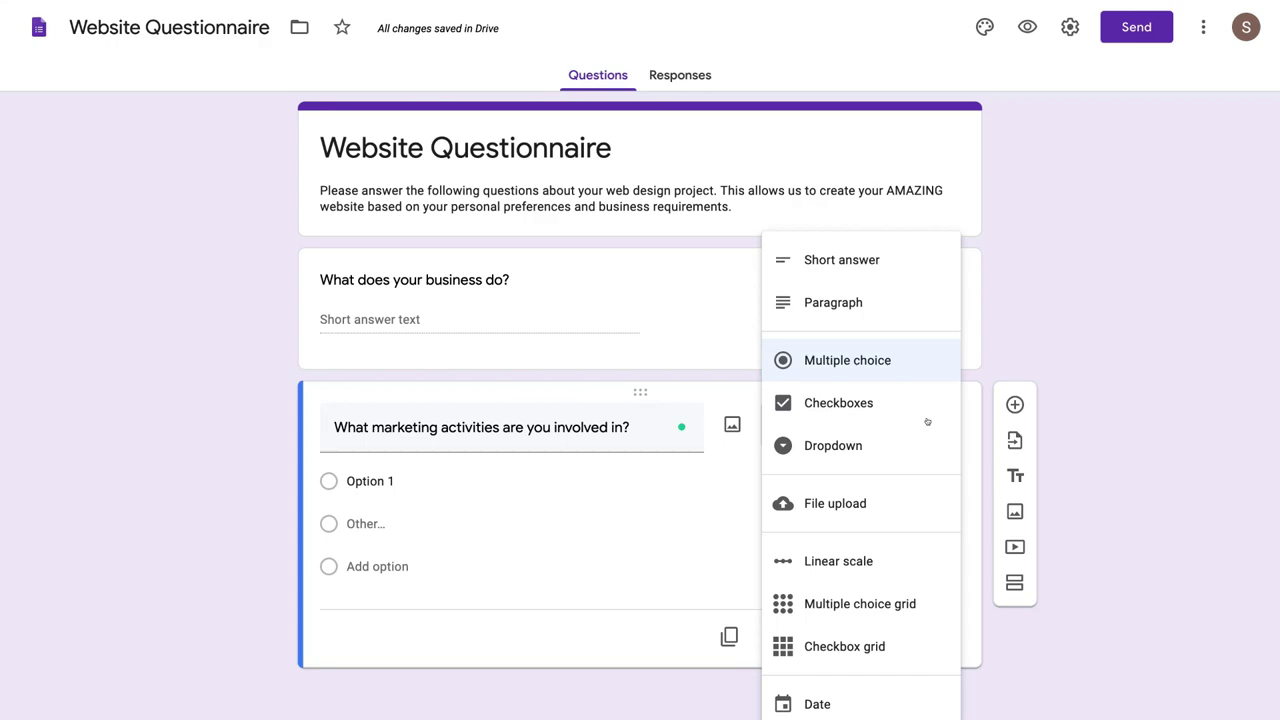
click(903, 311)
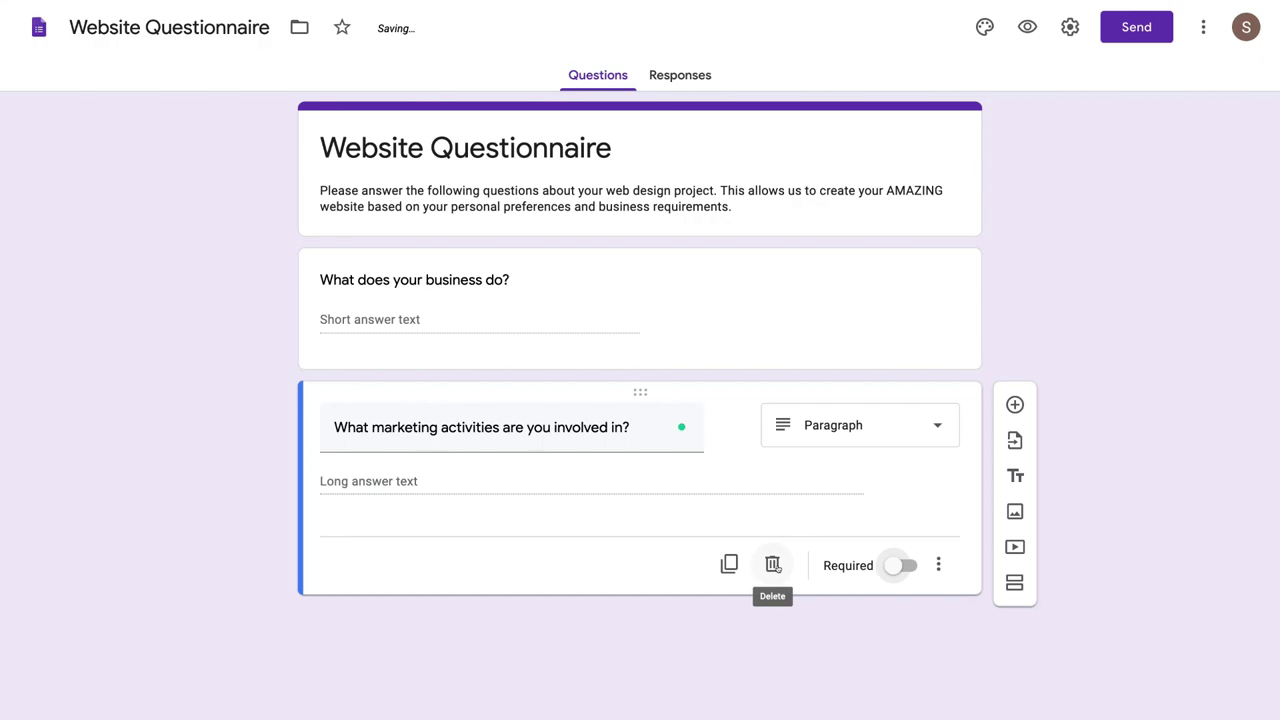
click(892, 566)
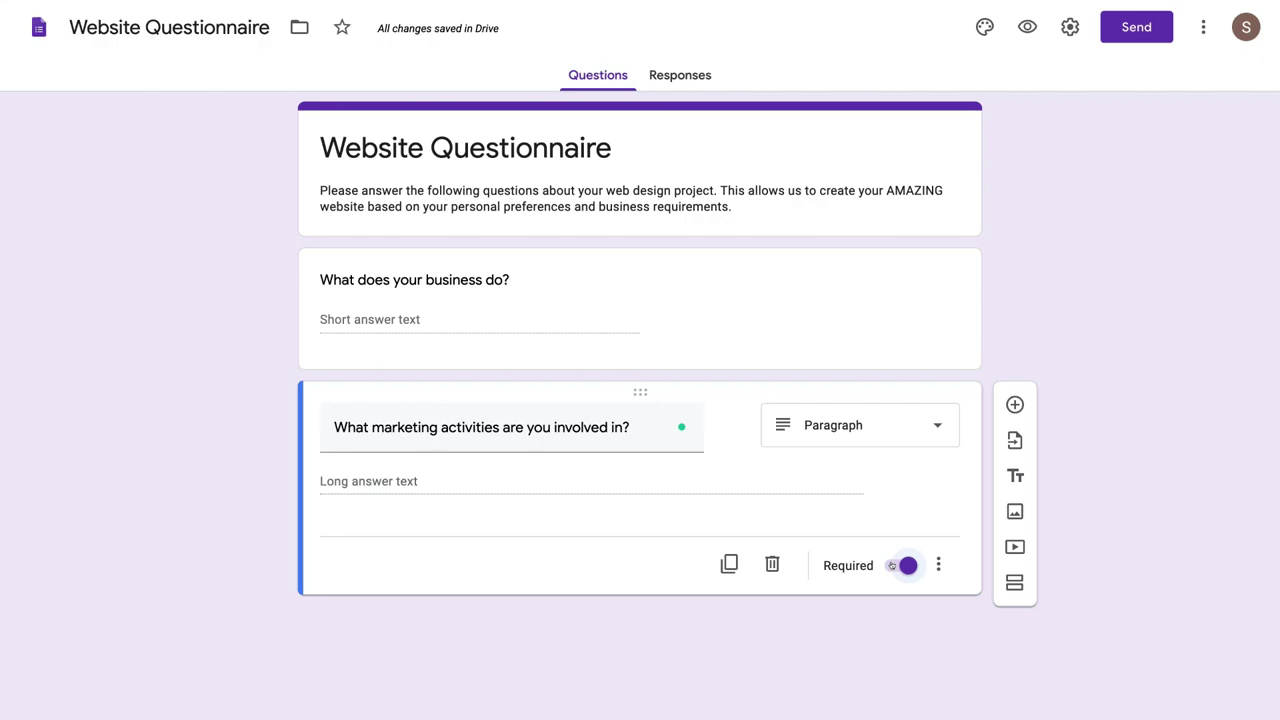
scroll(909, 547, down, 1)
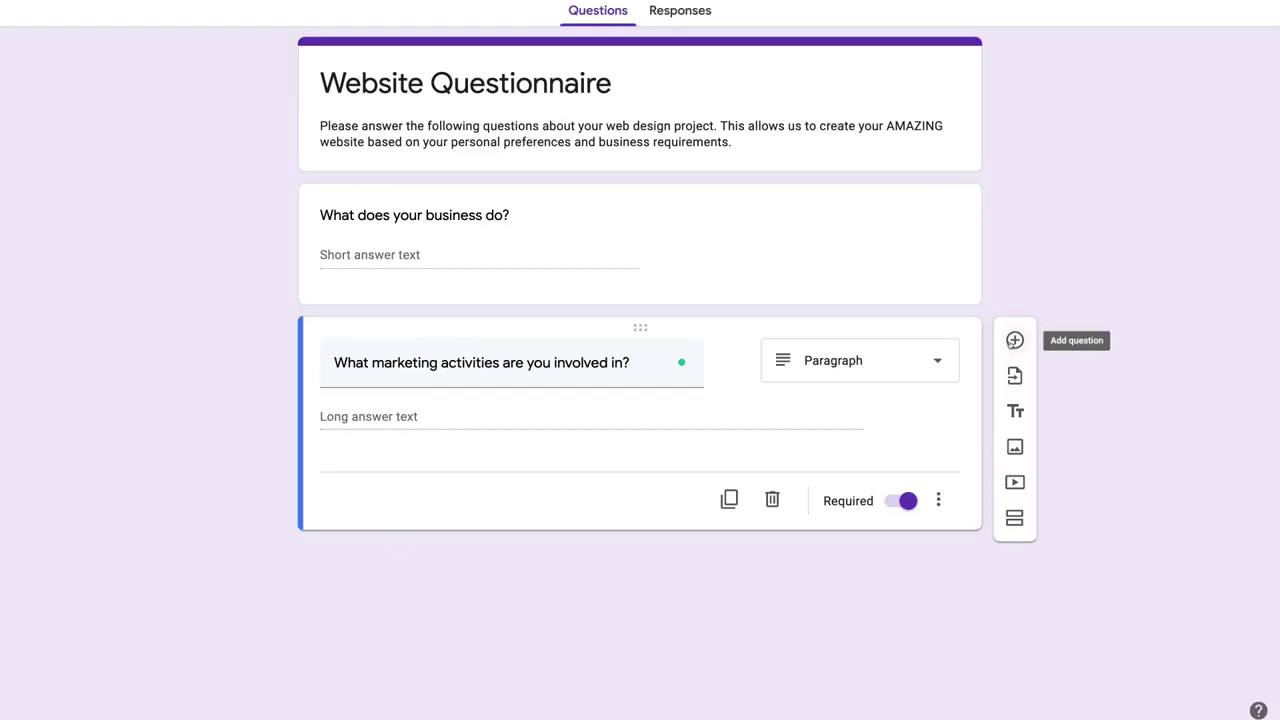
Insert an untitled multiple-choice third question under the marketing question
click(1014, 341)
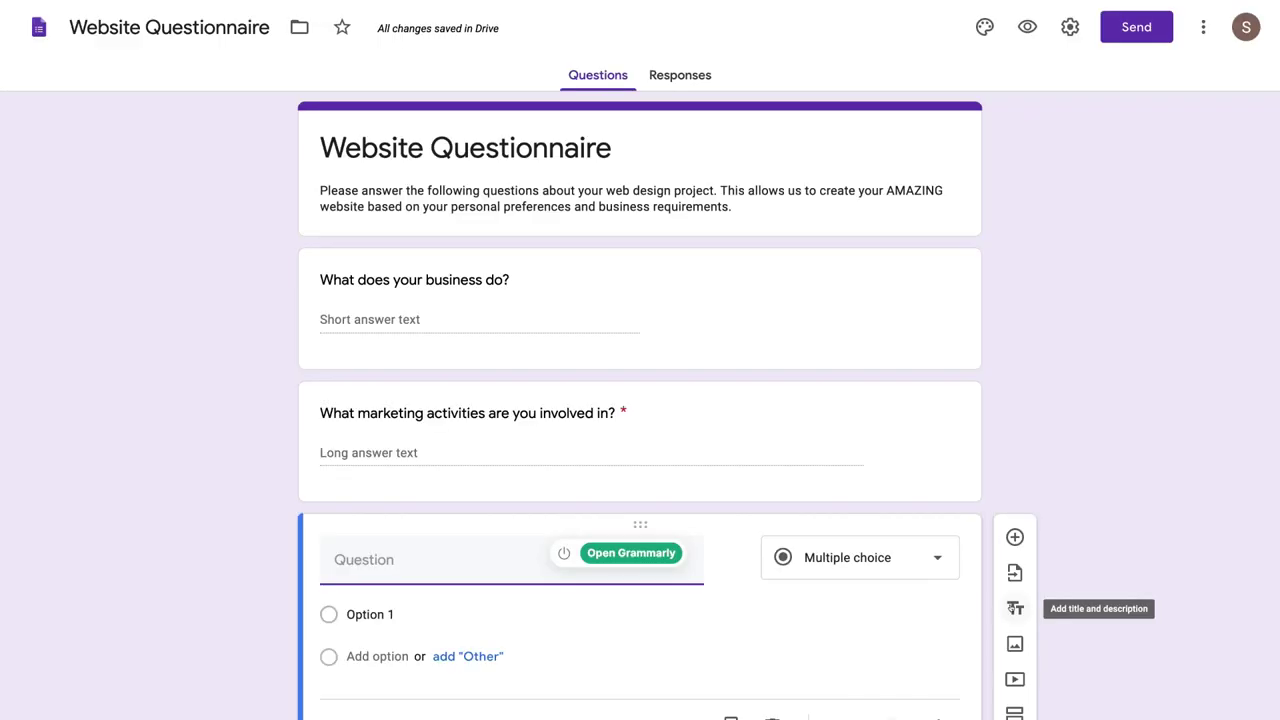
Add a 'Design related questions' title block describing the website's theme, style and design
click(1015, 608)
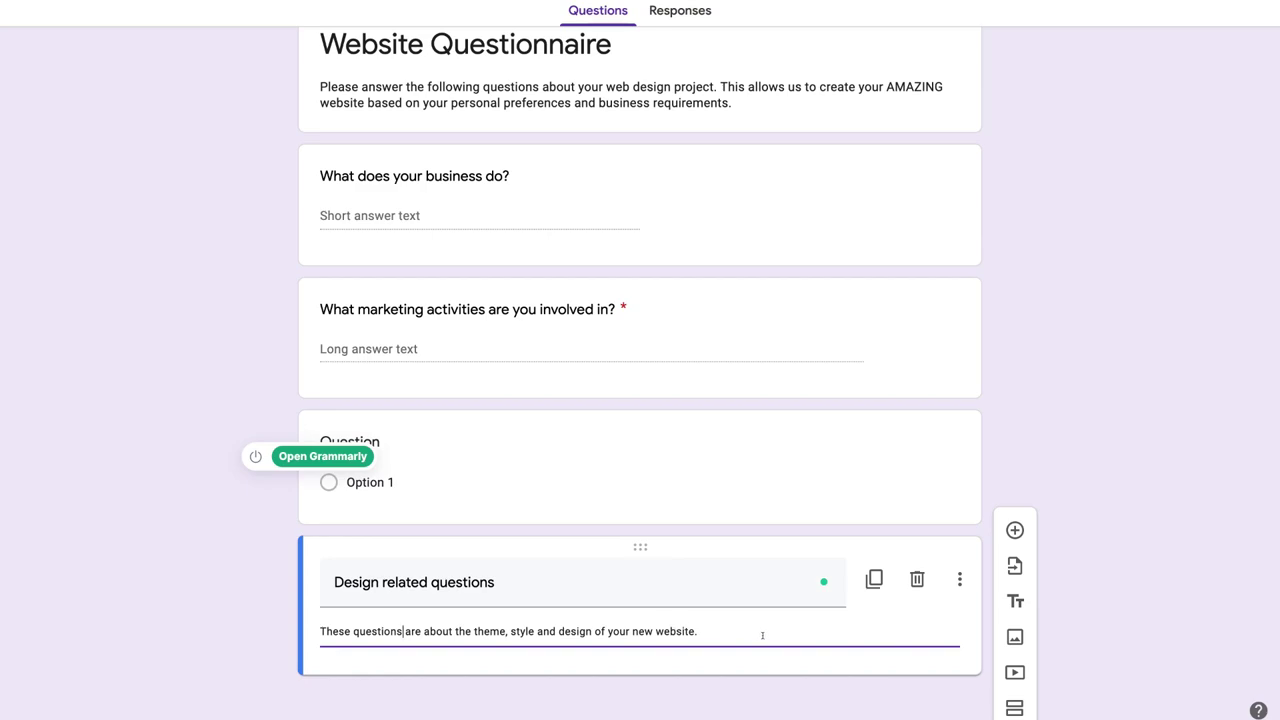
click(403, 631)
scroll(542, 621, up, 1)
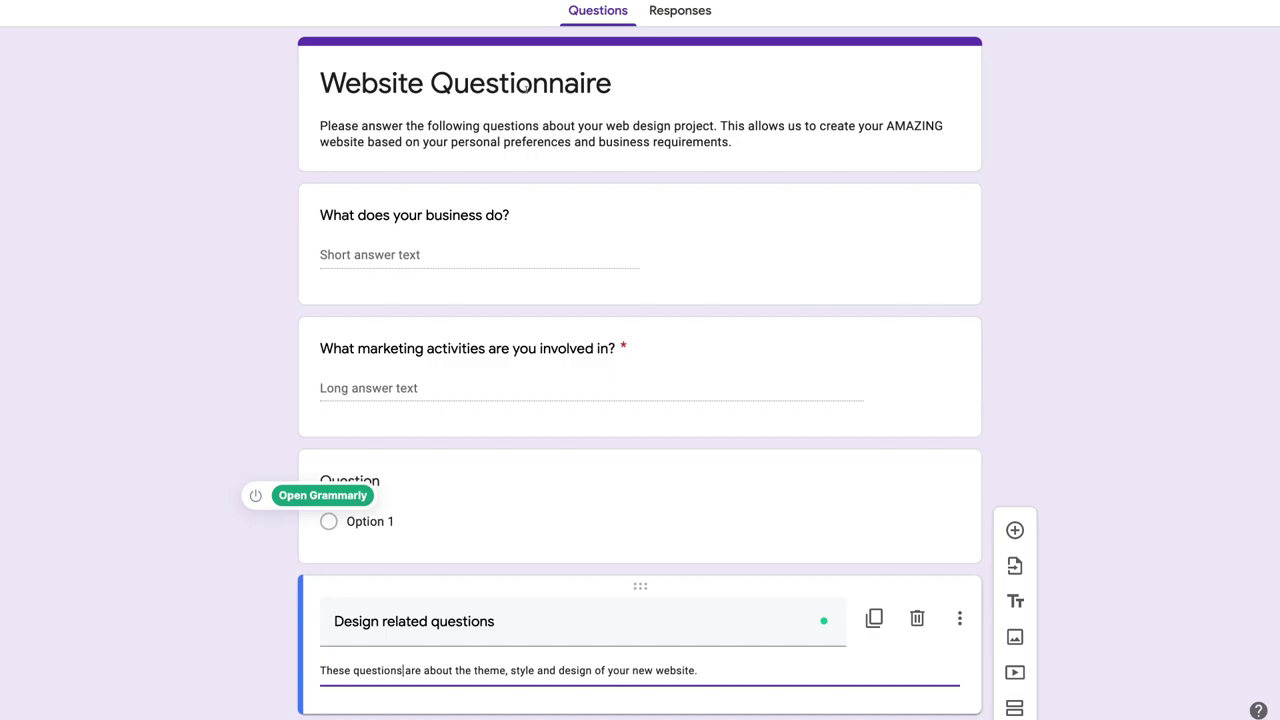
scroll(357, 88, up, 1)
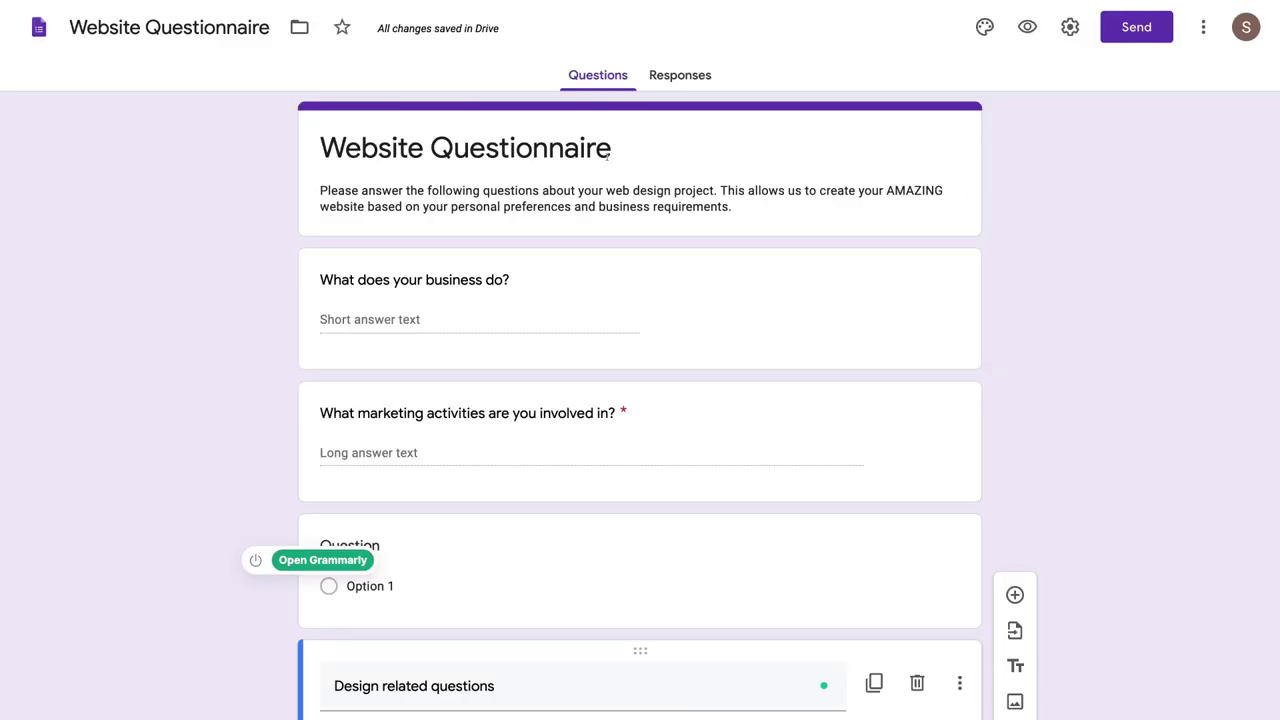
scroll(557, 446, down, 1)
scroll(337, 620, down, 1)
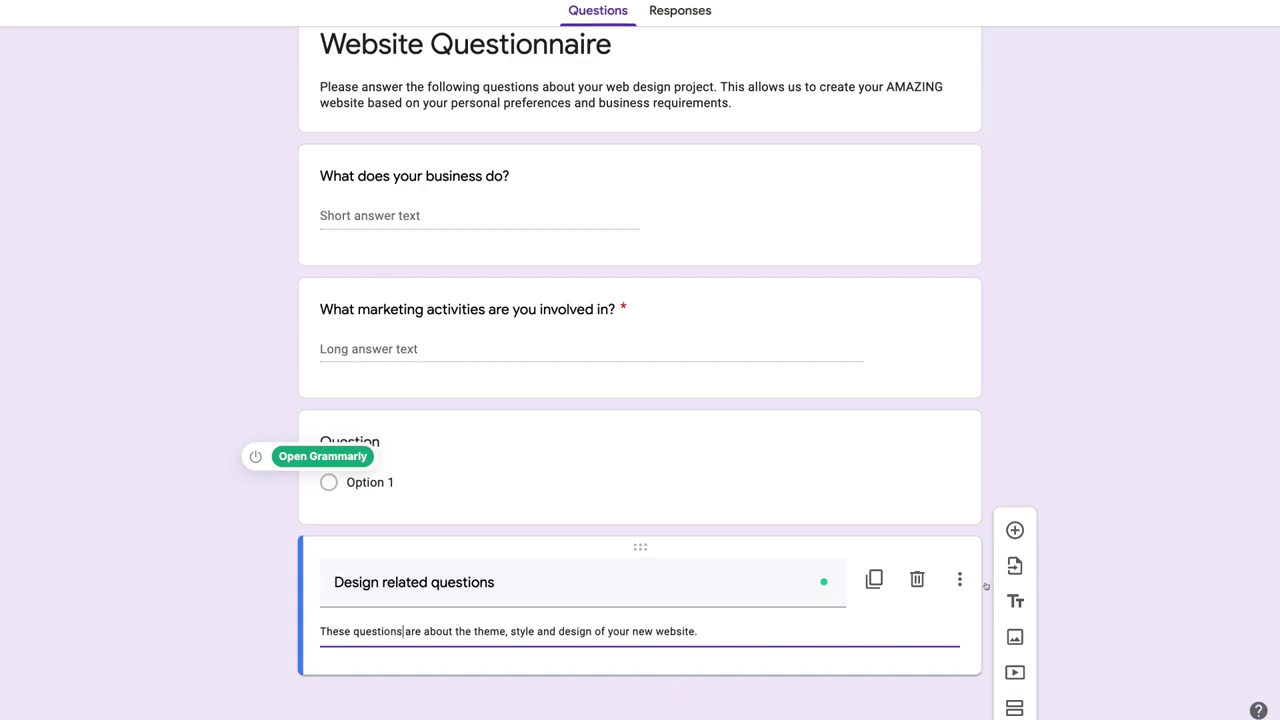
Add Section 2 and place a blank multiple-choice question in it
click(1014, 707)
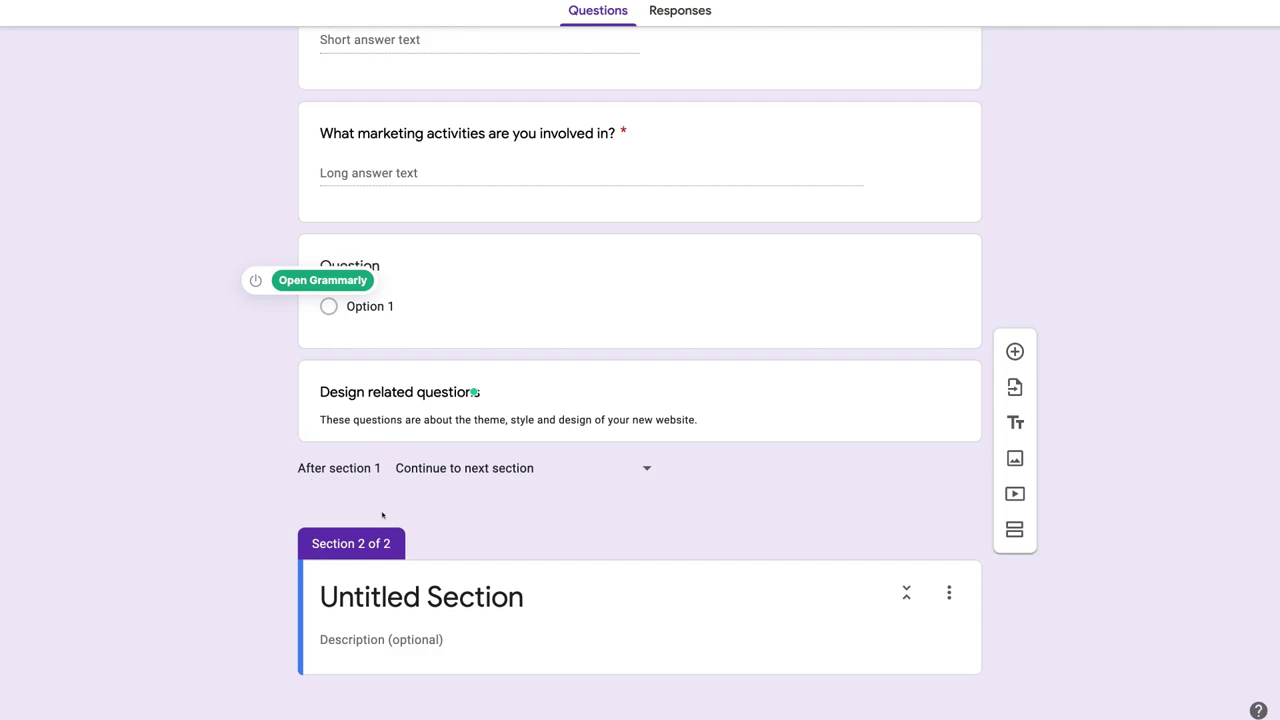
scroll(382, 515, up, 5)
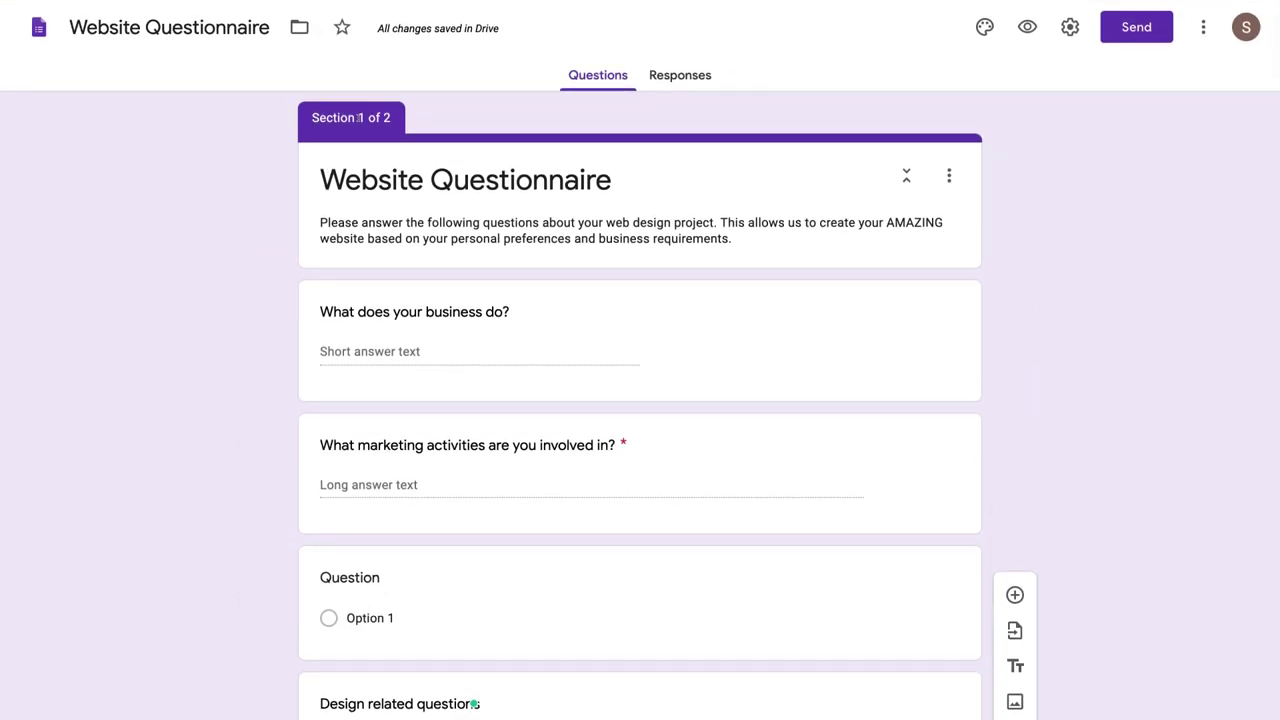
scroll(507, 296, down, 3)
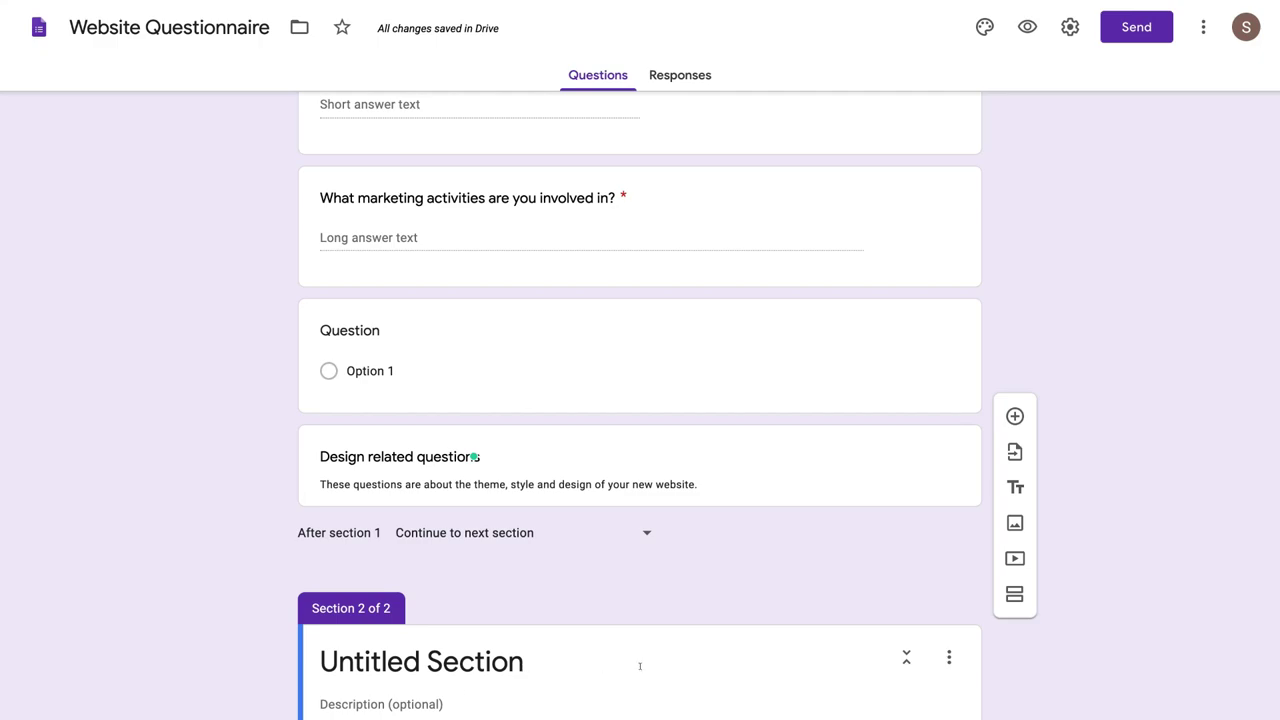
click(1014, 416)
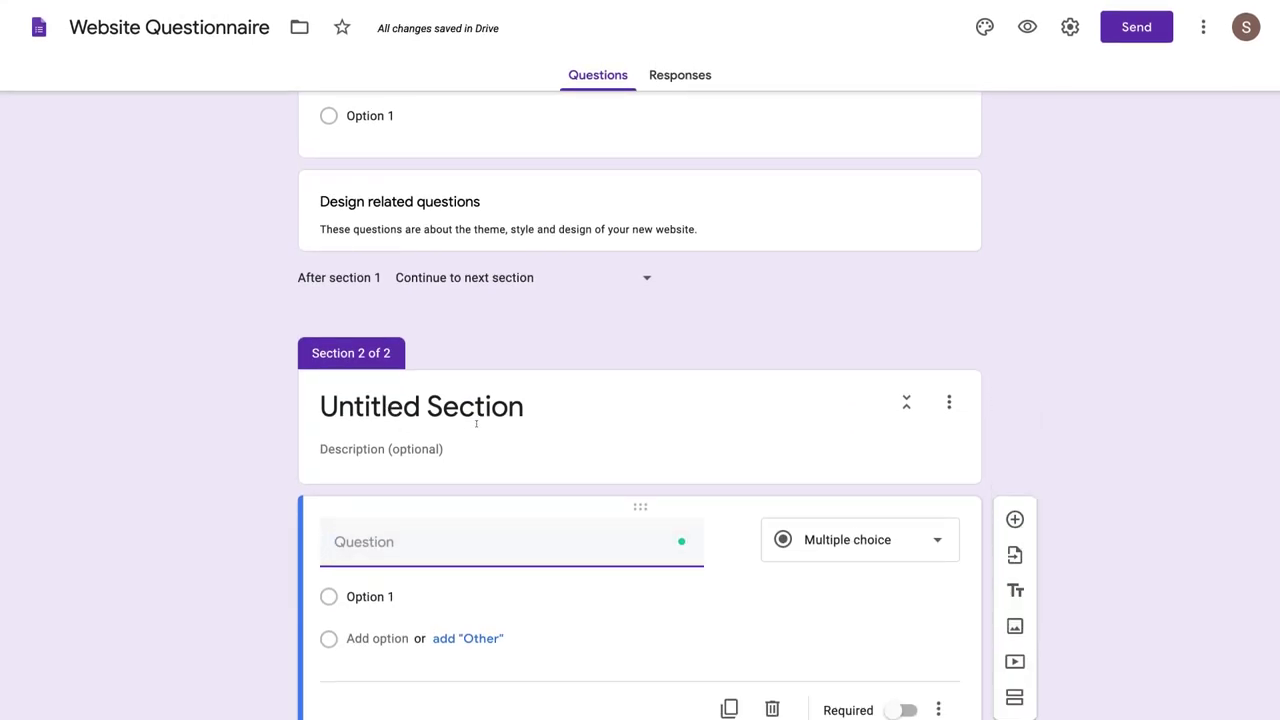
scroll(471, 330, up, 1)
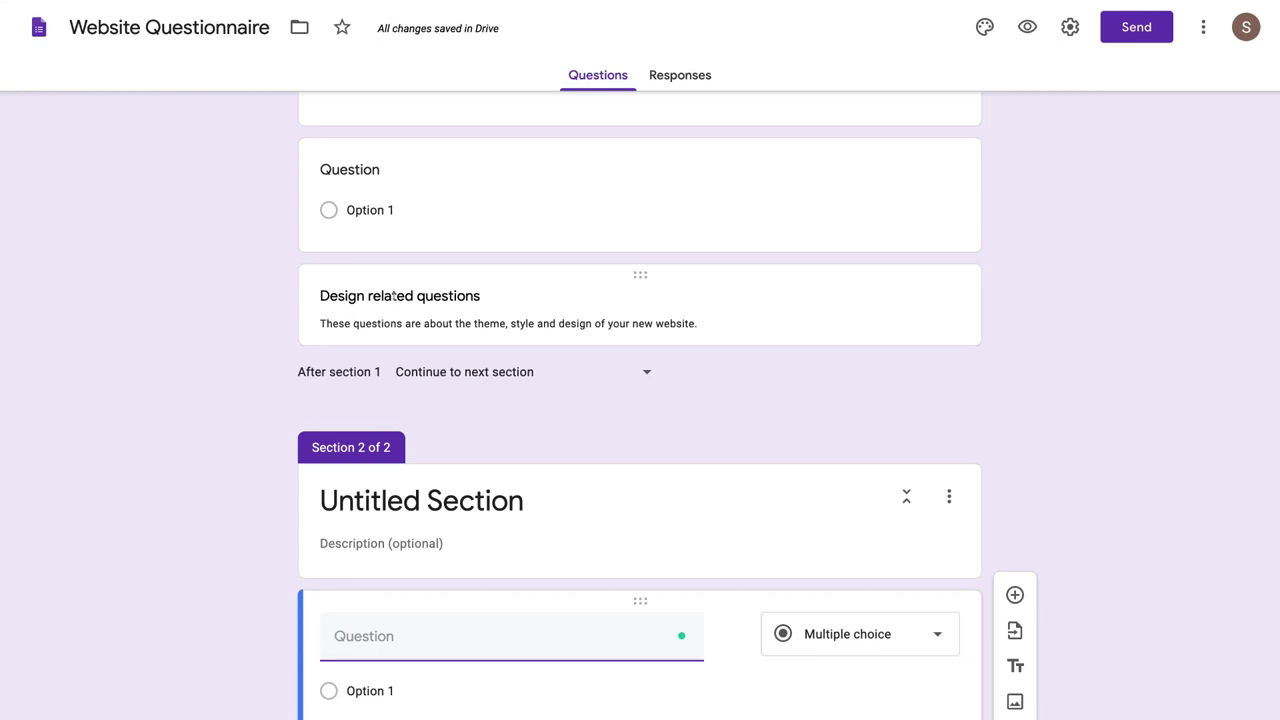
Copy the 'Design related questions' title and its description into Section 2's title and description
click(394, 295)
key(ctrl+c)
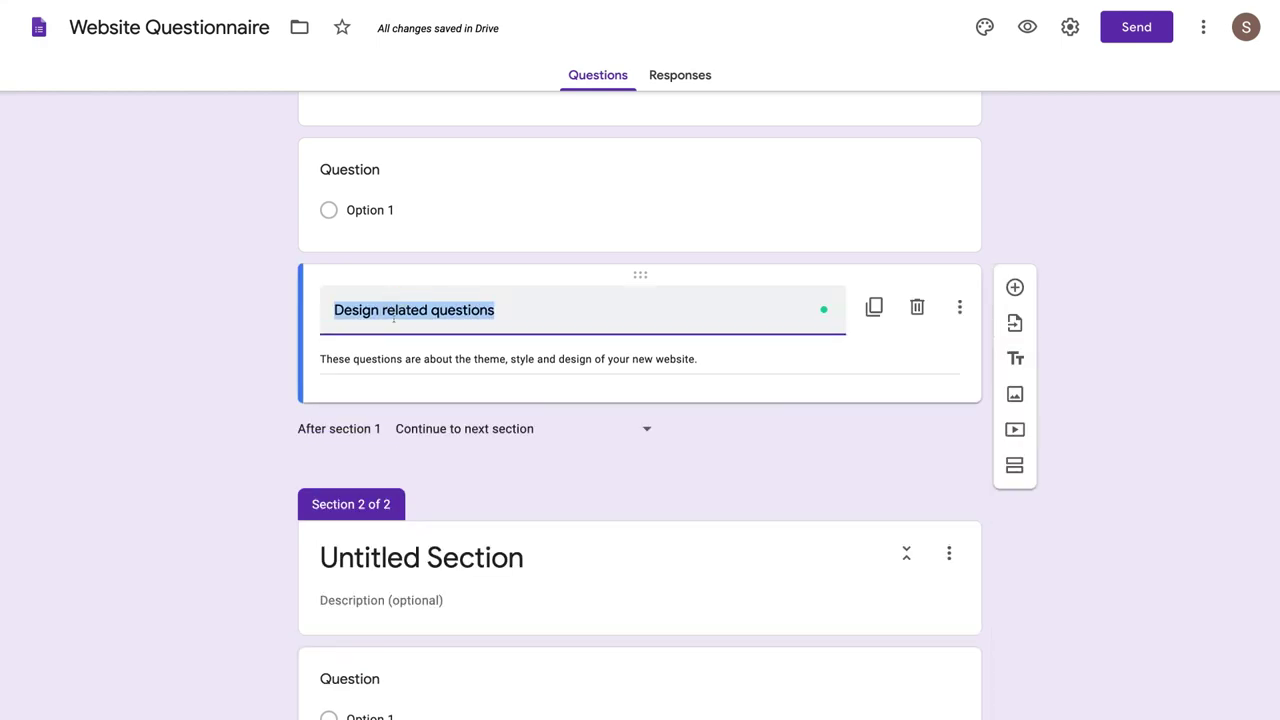
click(431, 550)
key(ctrl+v)
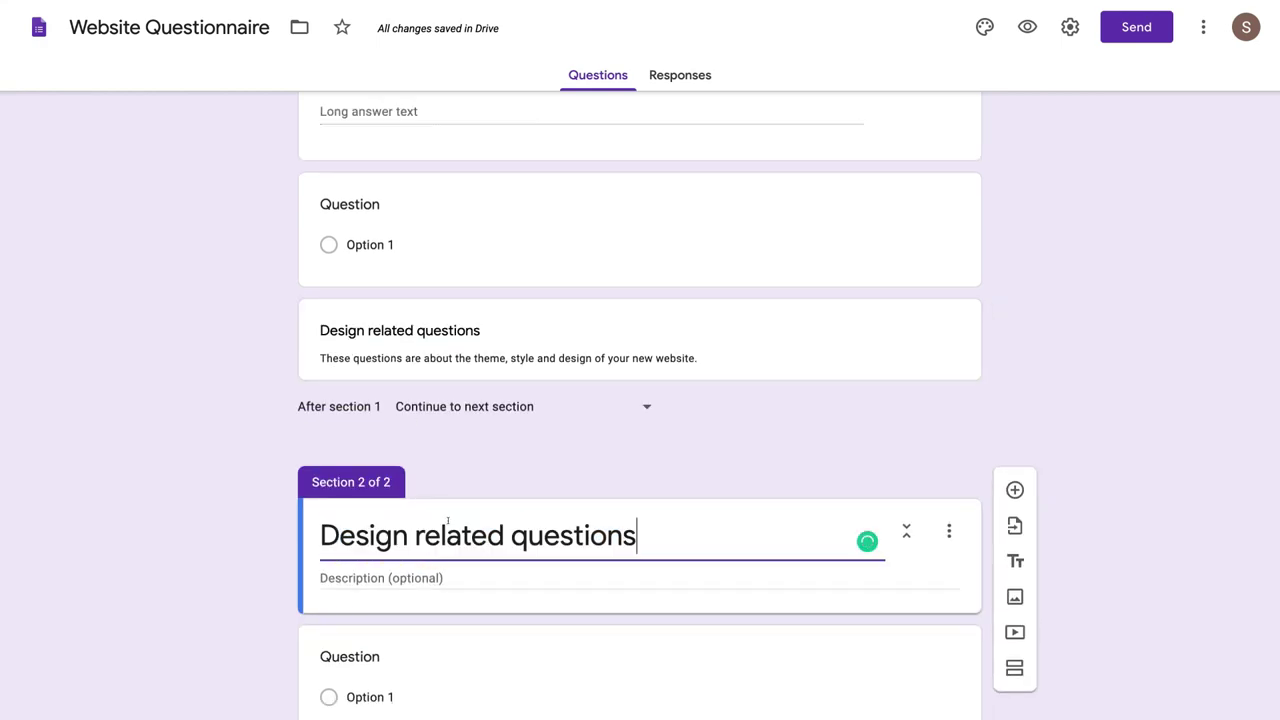
click(424, 359)
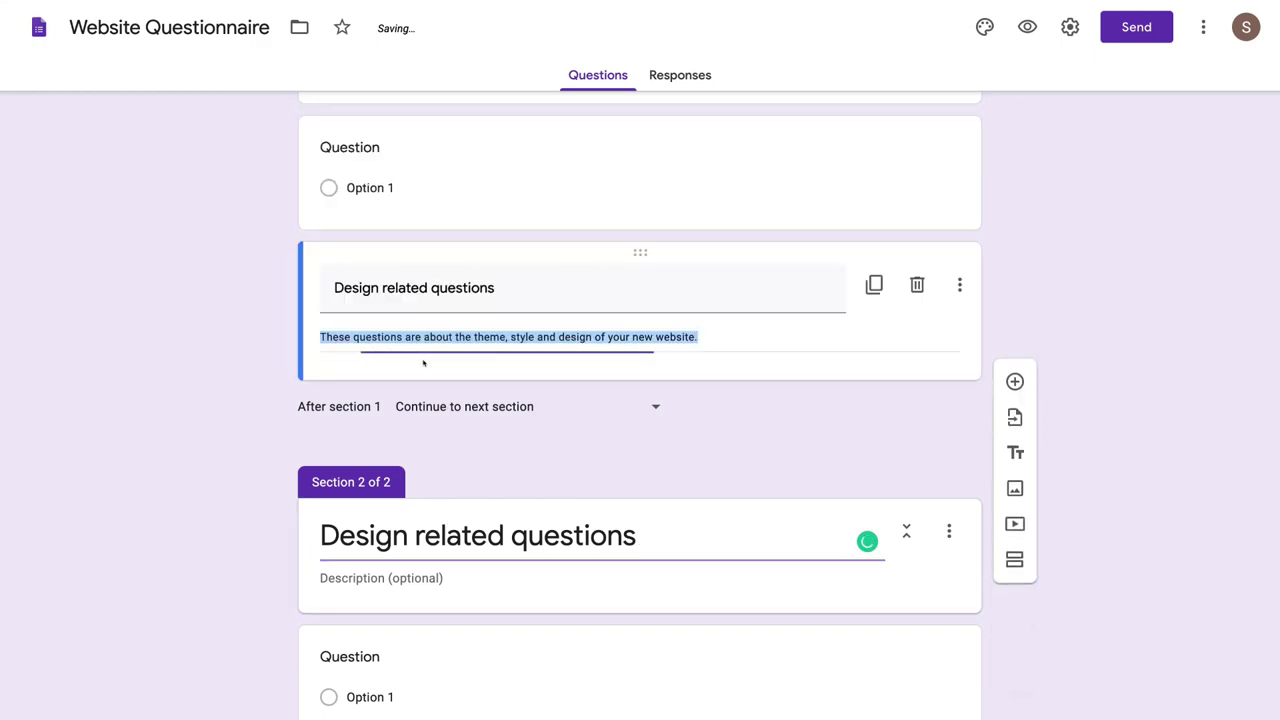
click(418, 336)
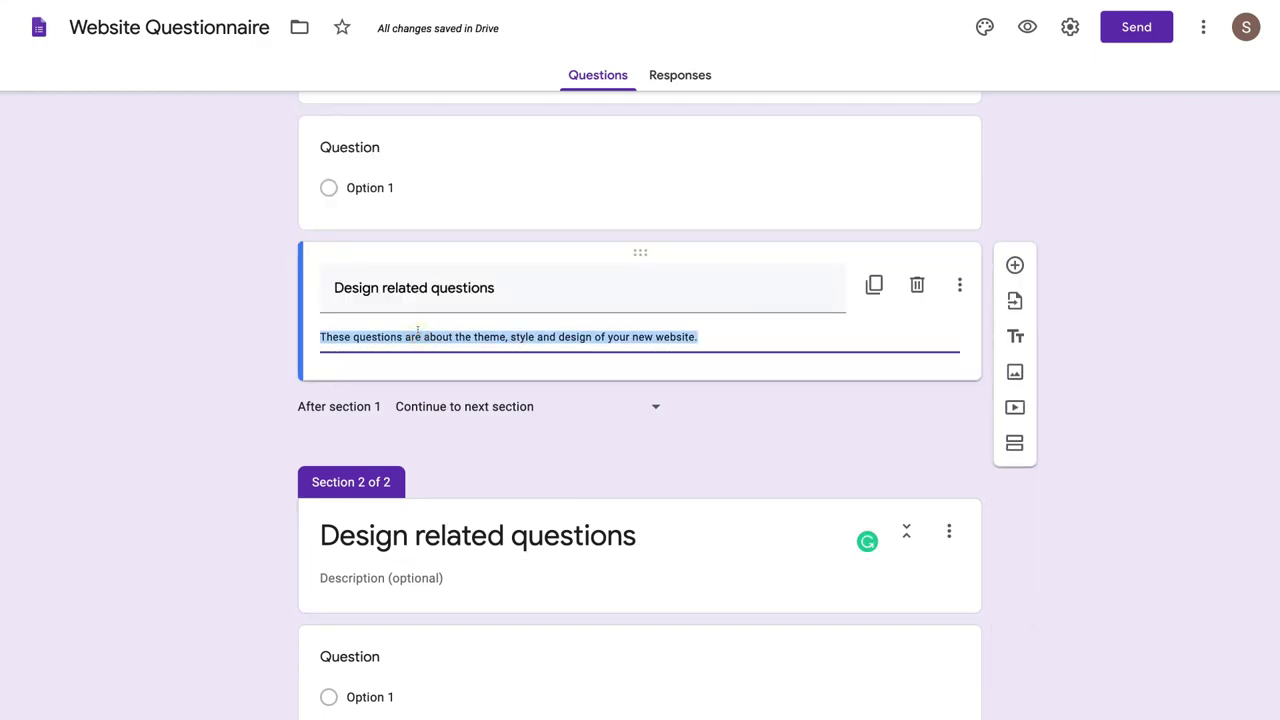
key(ctrl+c)
click(382, 578)
key(ctrl+v)
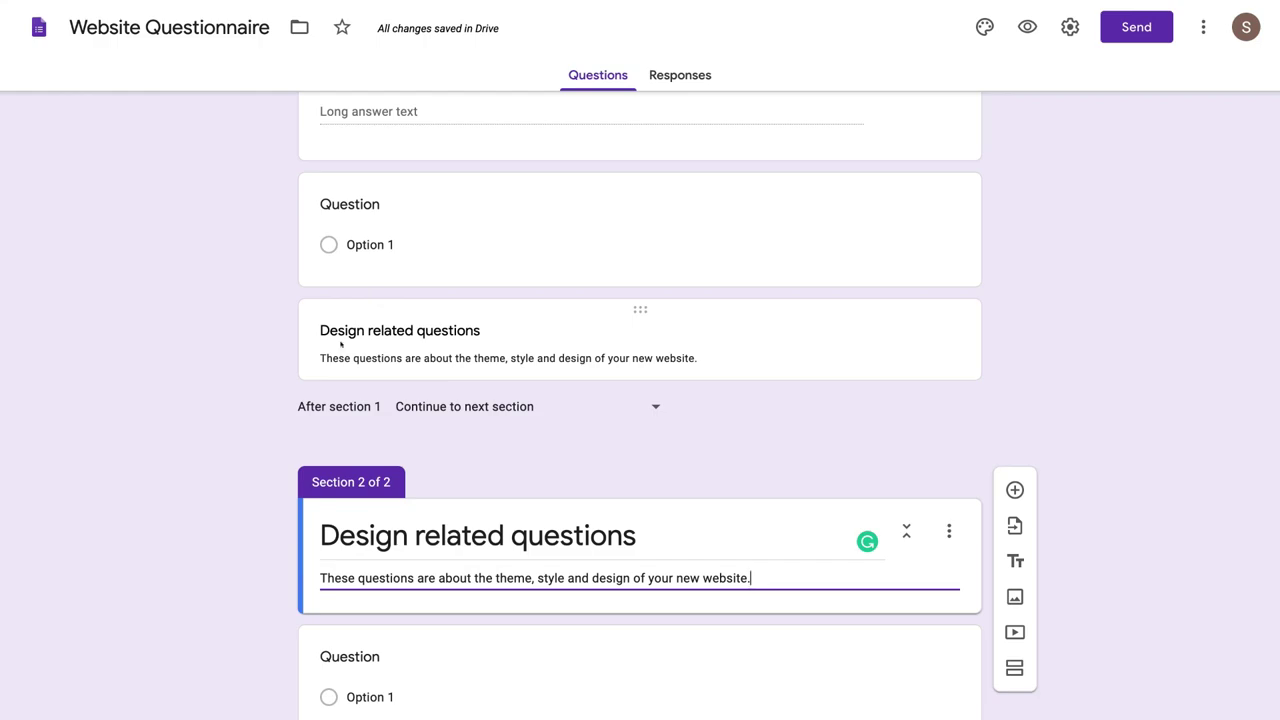
click(775, 335)
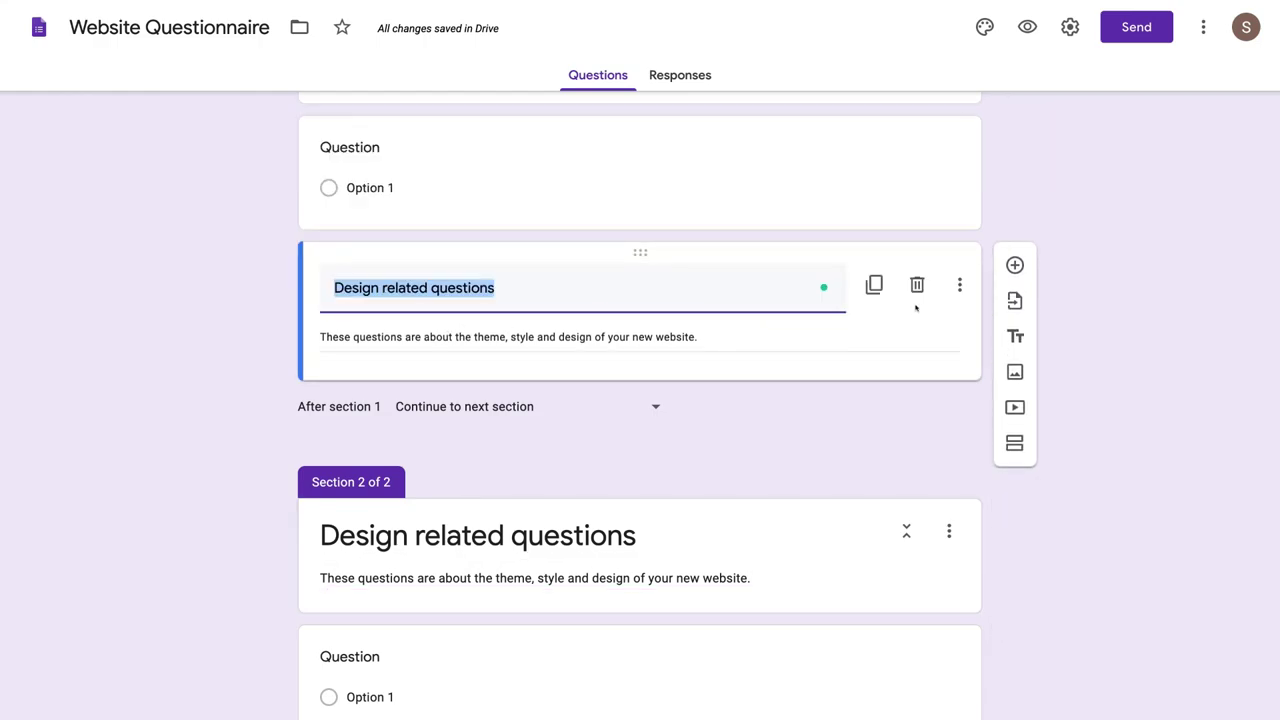
click(917, 287)
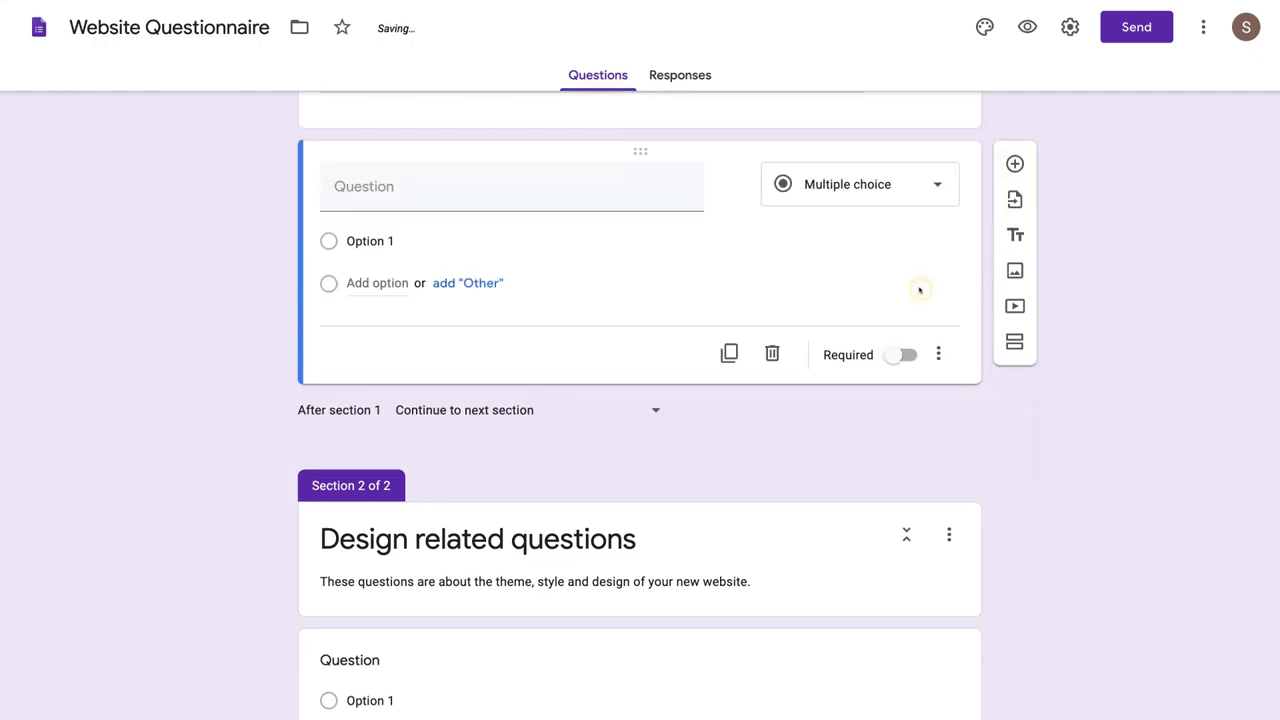
scroll(919, 290, up, 5)
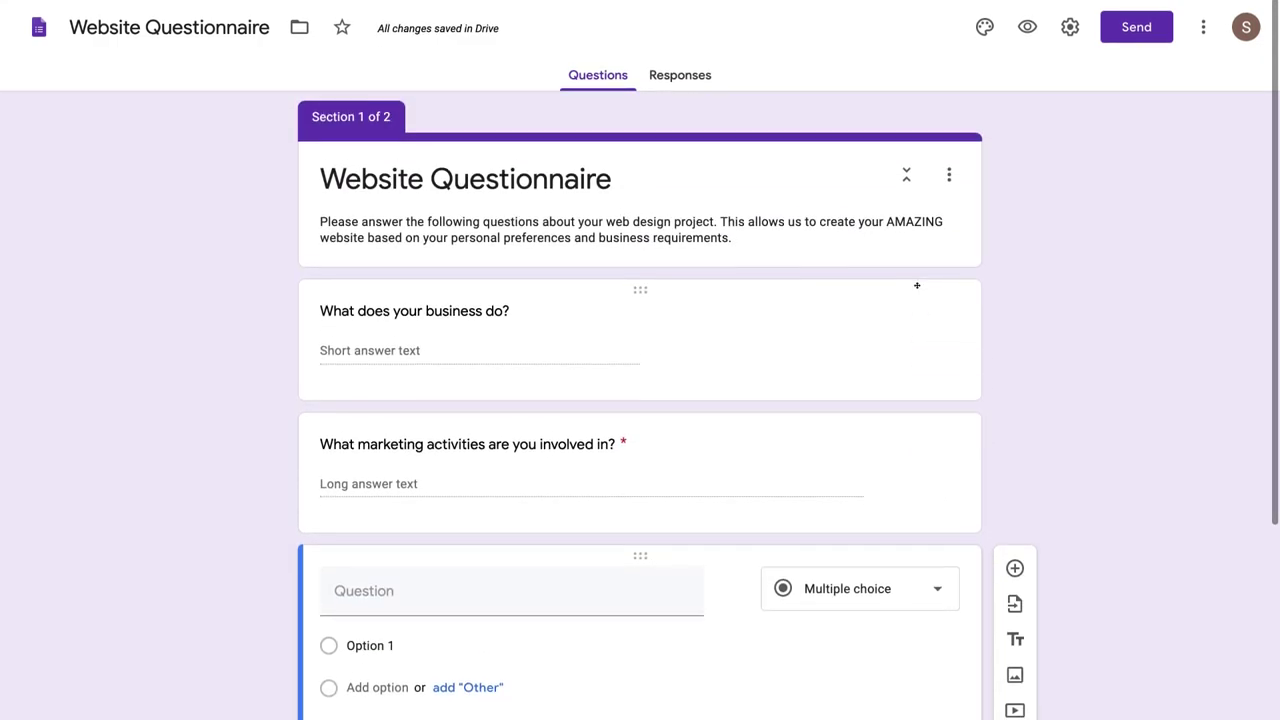
scroll(914, 288, down, 1)
scroll(706, 596, down, 4)
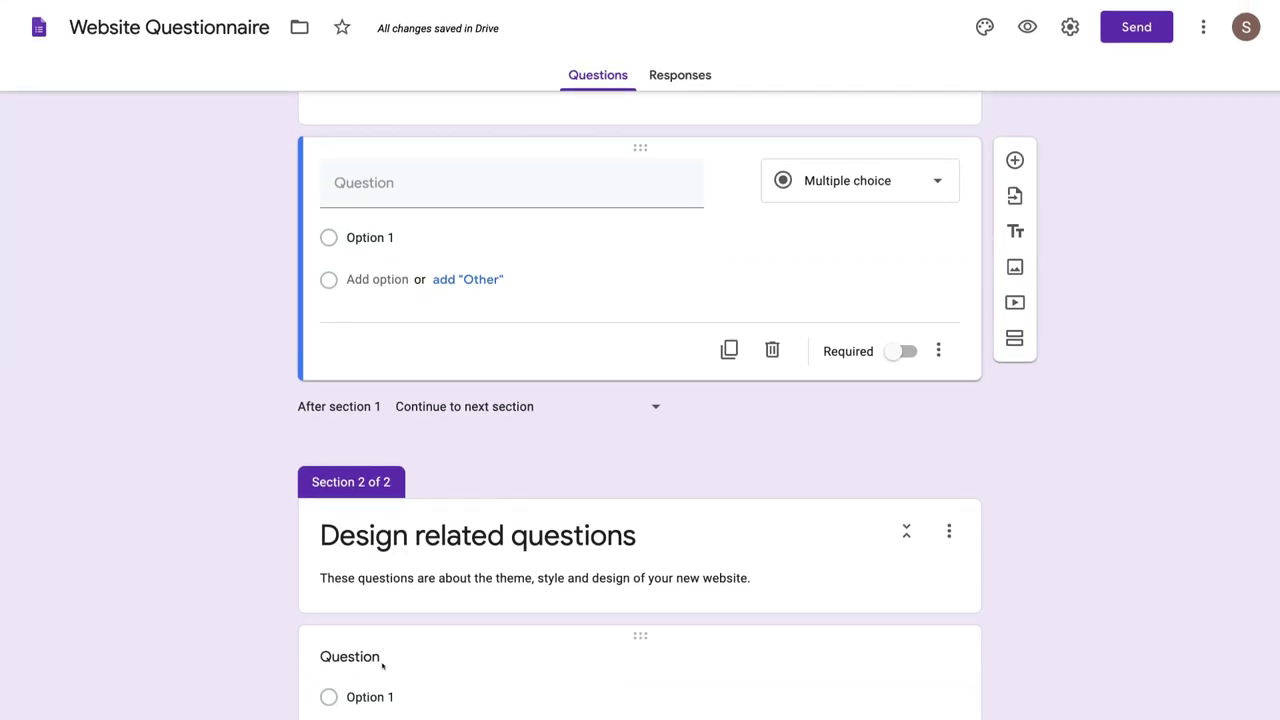
scroll(420, 665, up, 1)
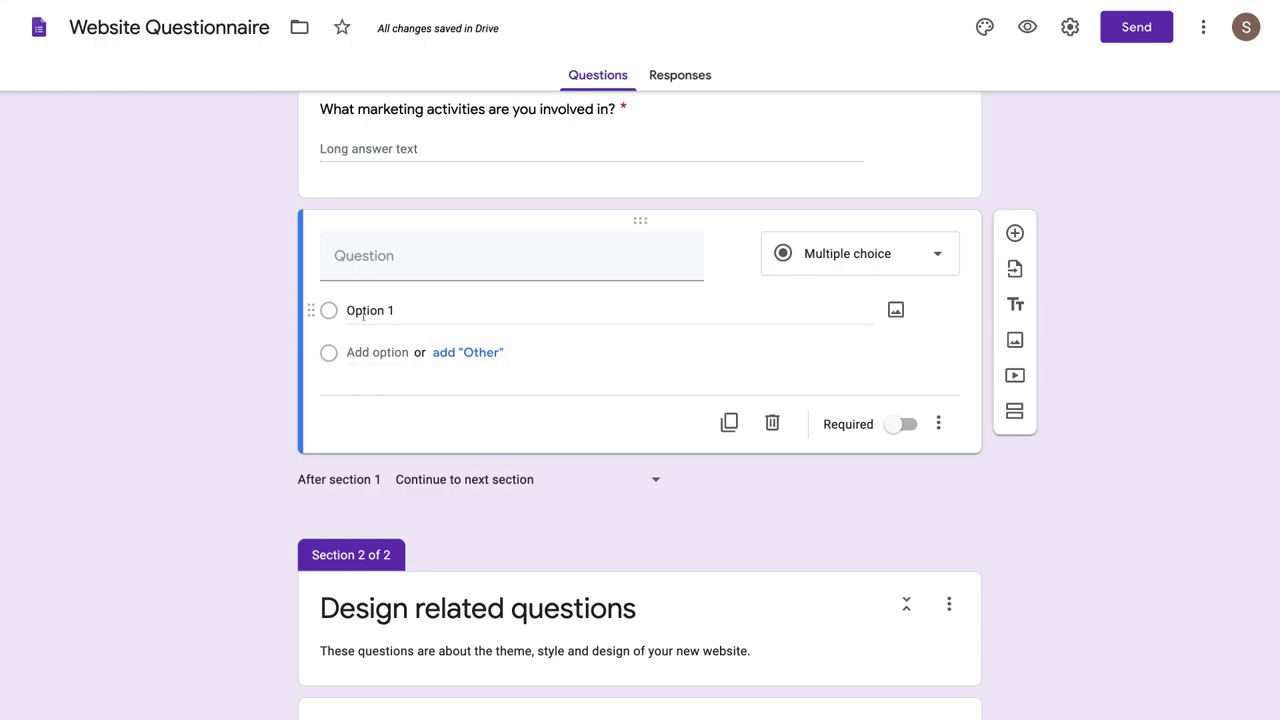
scroll(446, 298, up, 5)
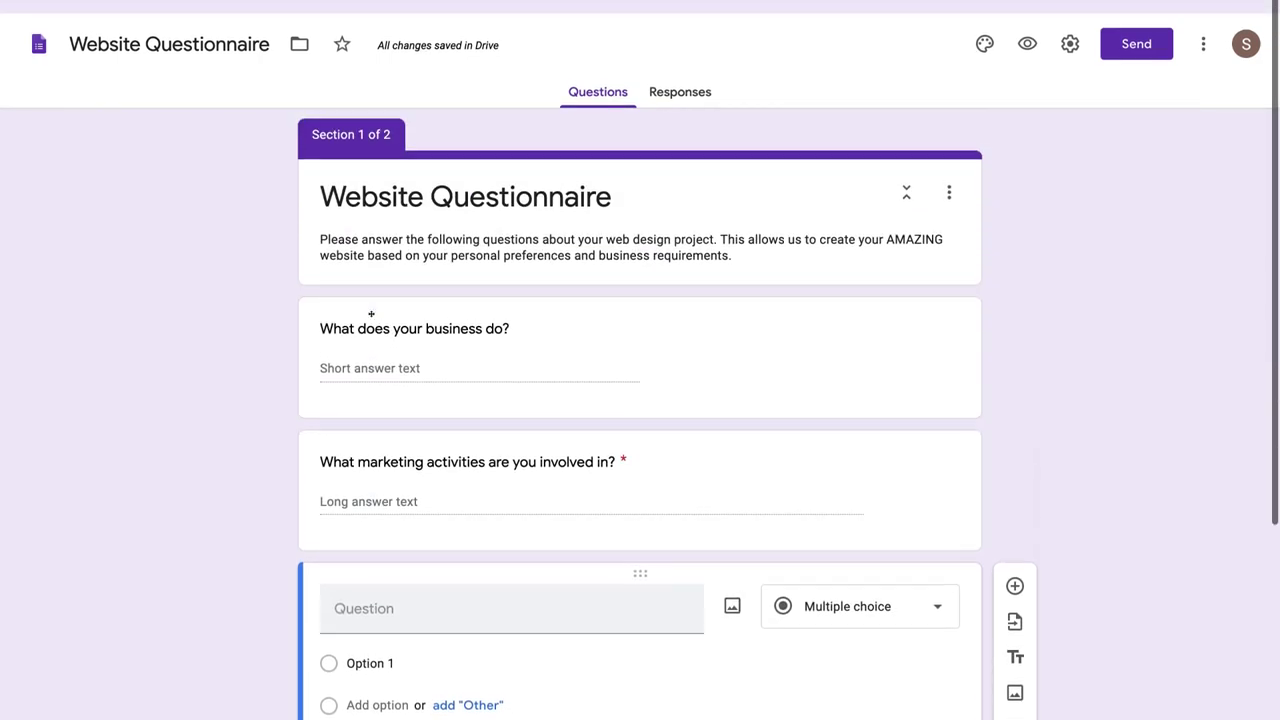
scroll(430, 272, down, 3)
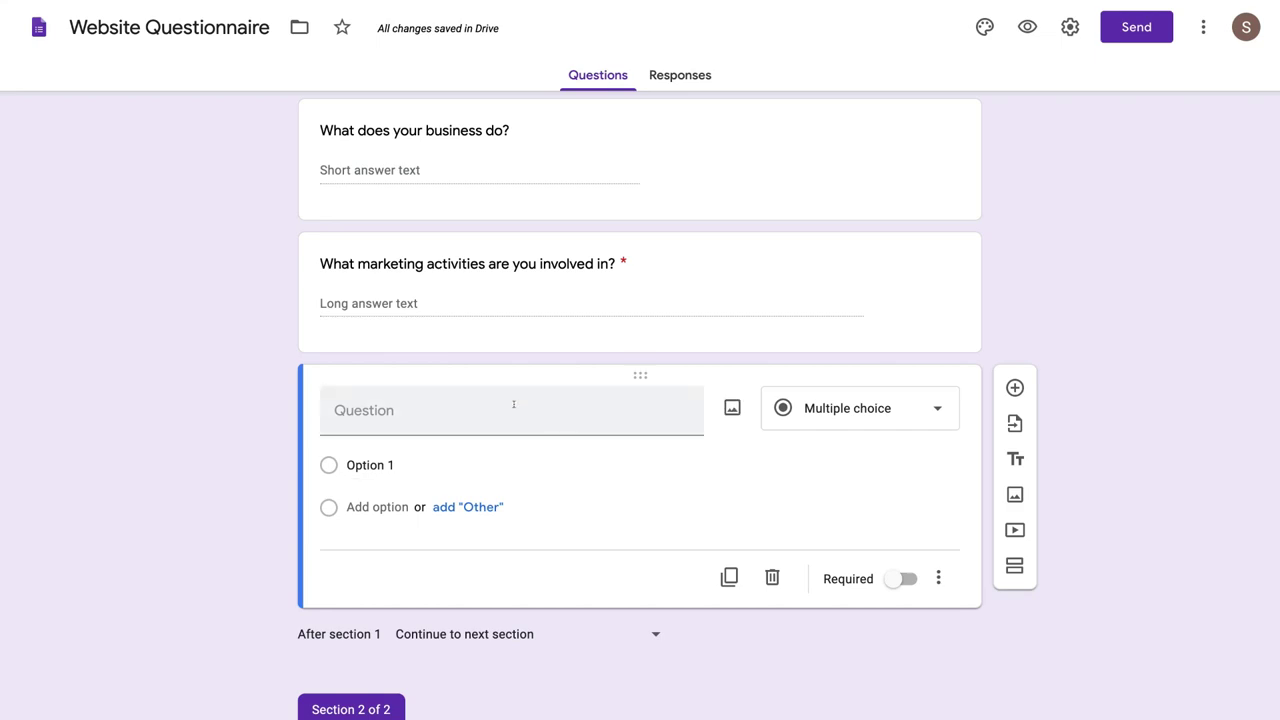
Scroll through the form to review the 'What website pages would you like?' question
scroll(515, 406, down, 5)
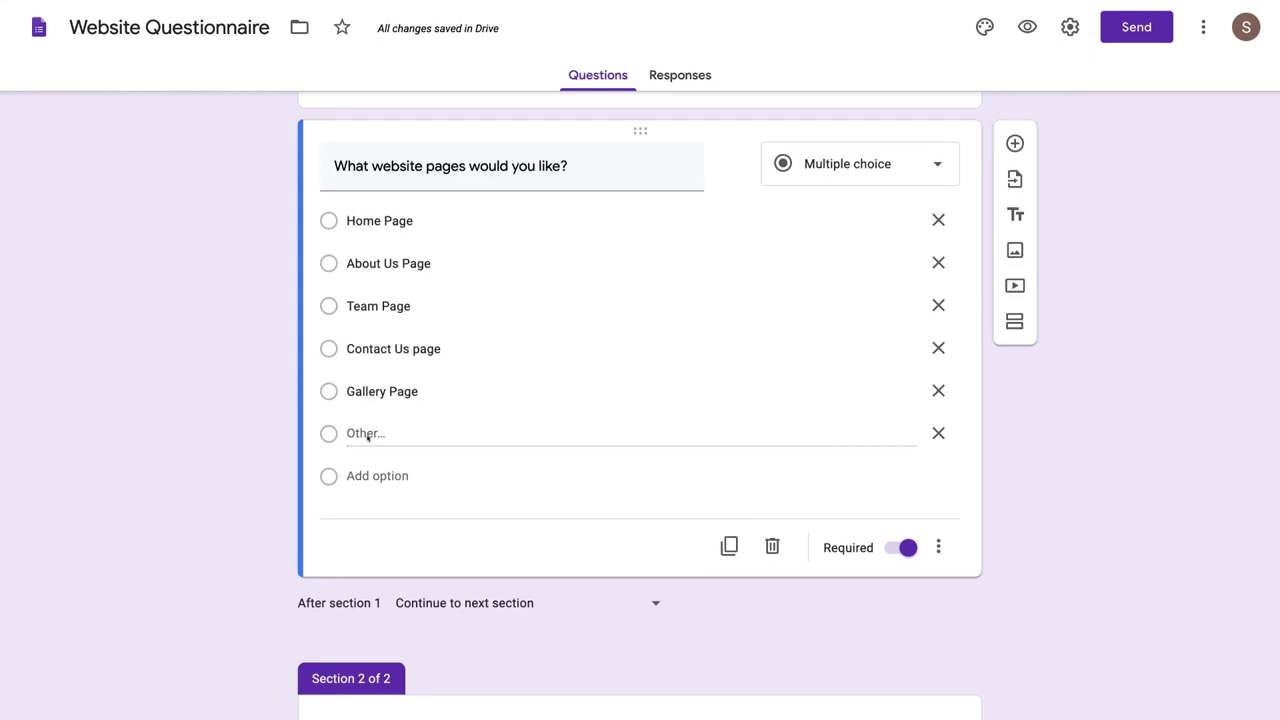
scroll(360, 450, down, 3)
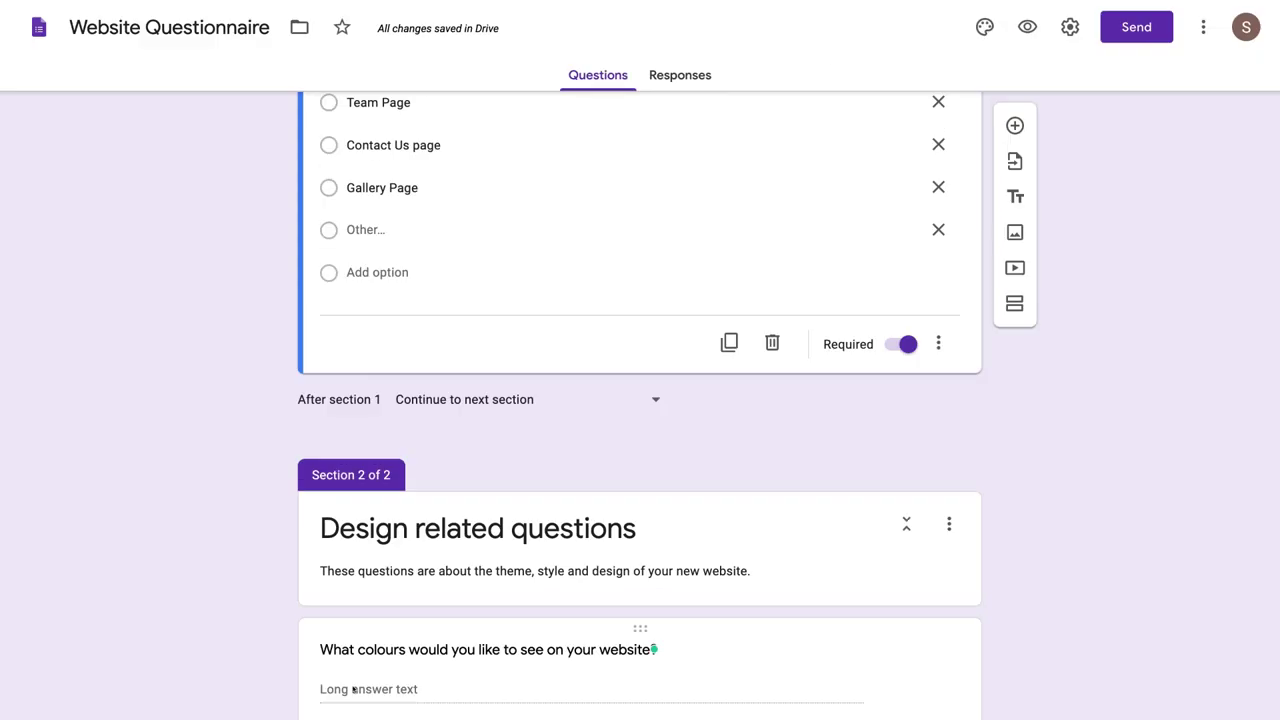
scroll(353, 689, up, 6)
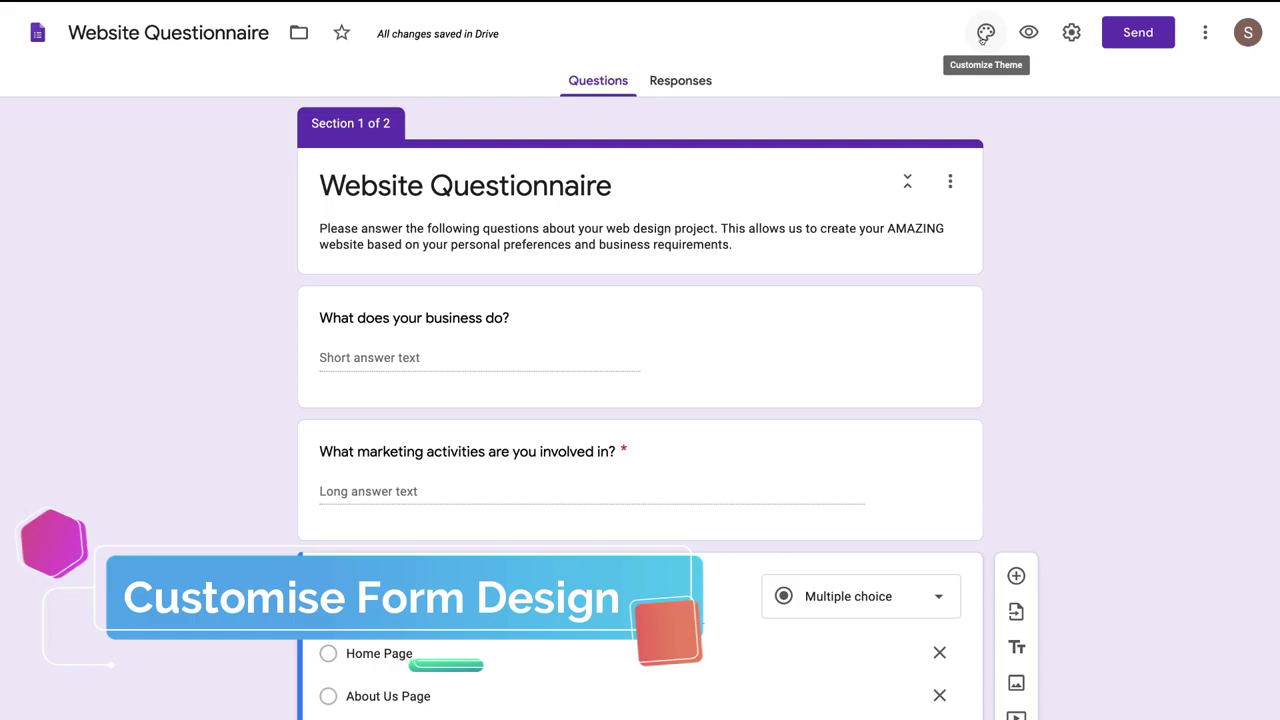
Open the header image gallery in the theme options and select the colourful yarn photo
click(985, 34)
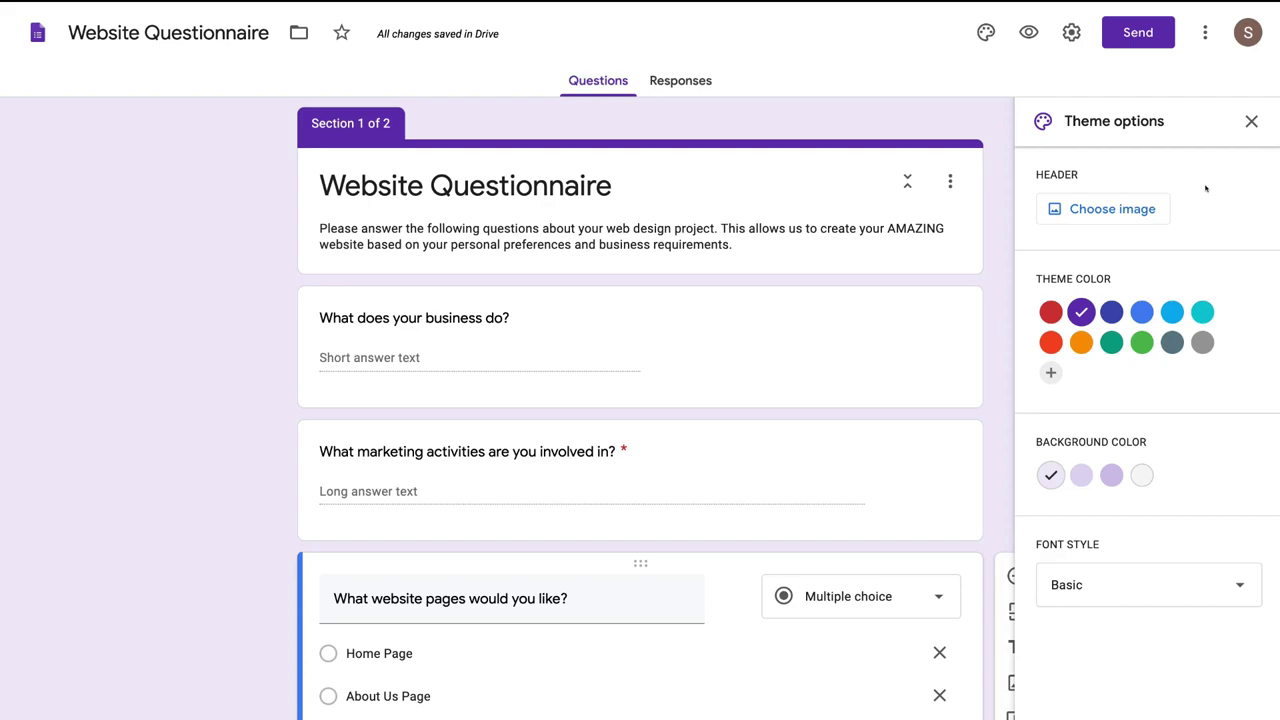
click(1113, 212)
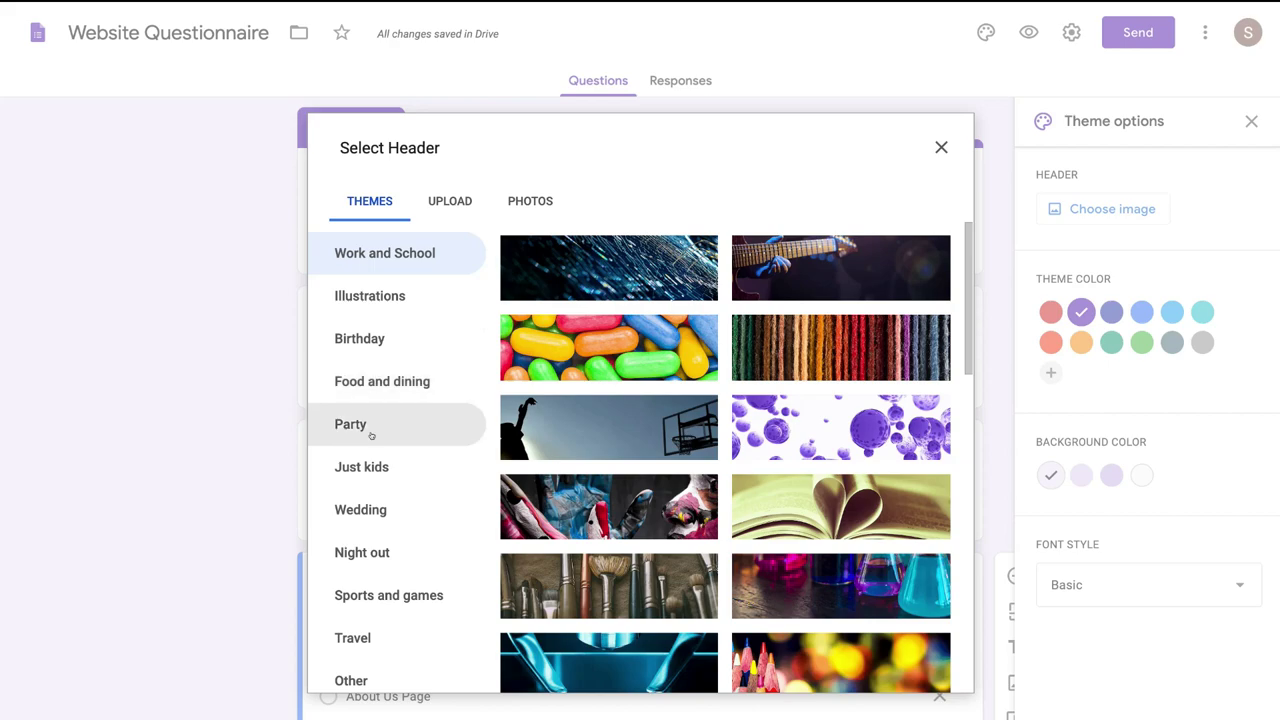
scroll(375, 530, down, 1)
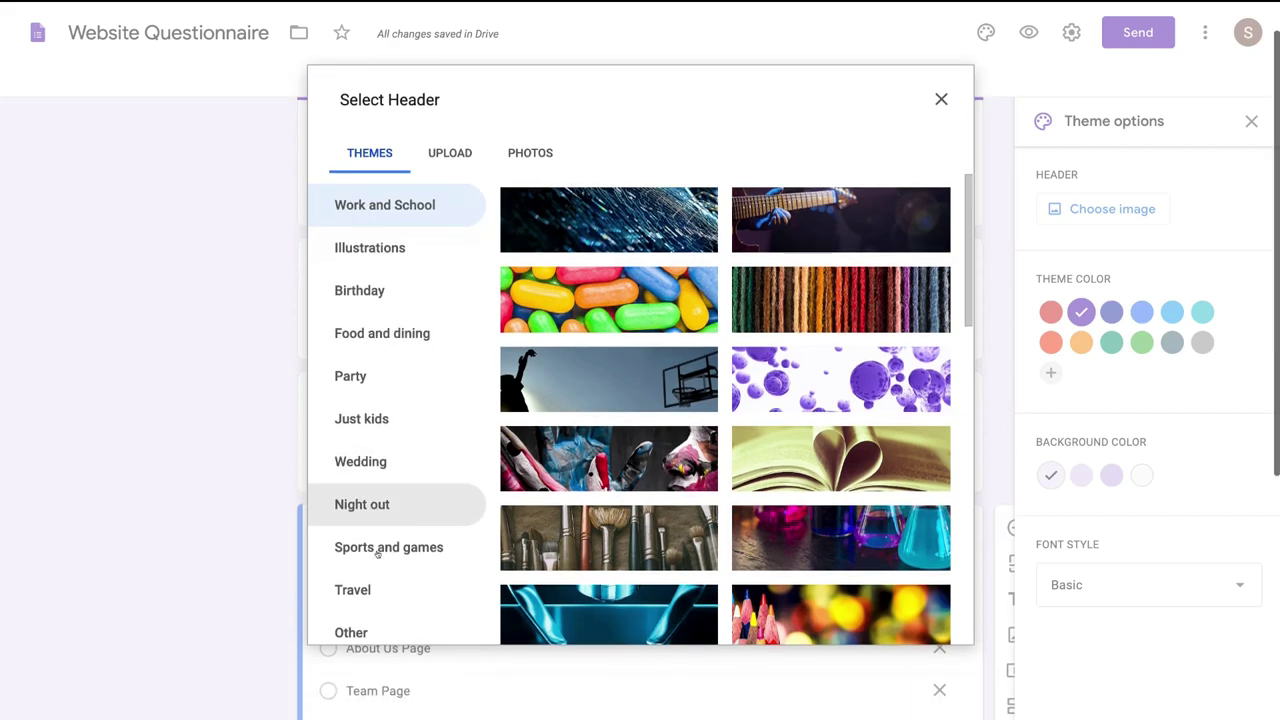
scroll(380, 371, up, 1)
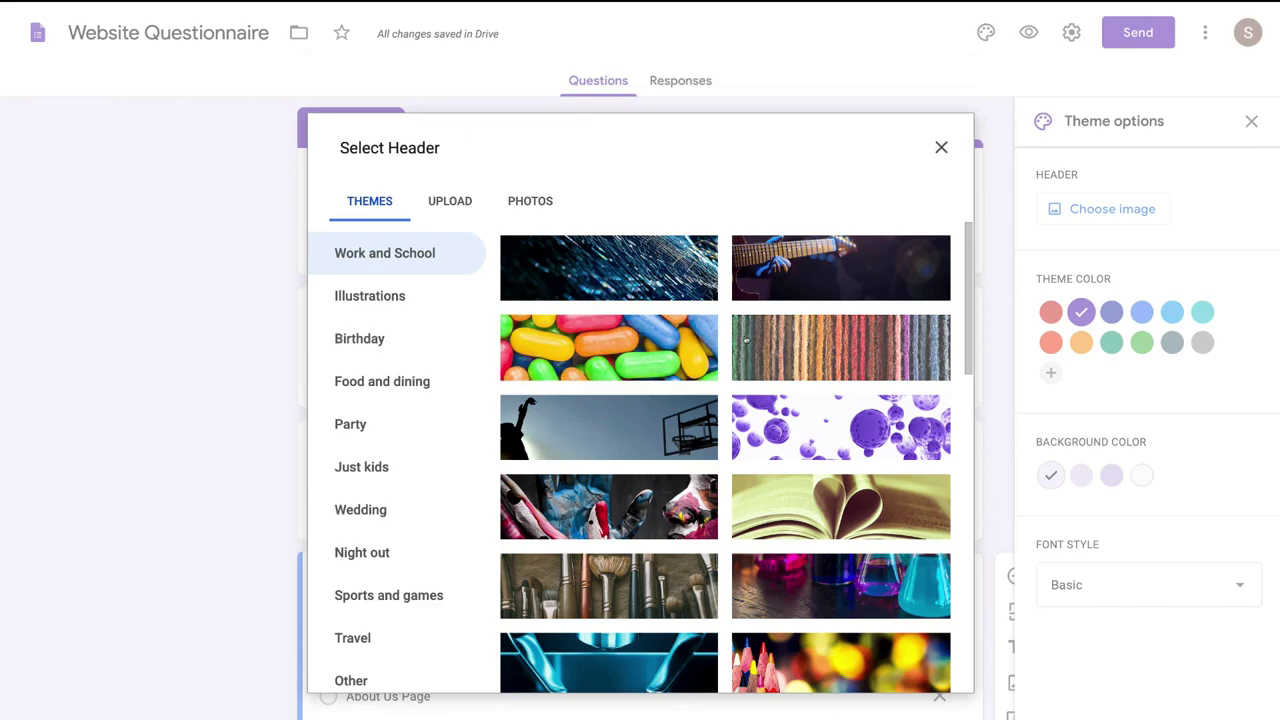
click(818, 350)
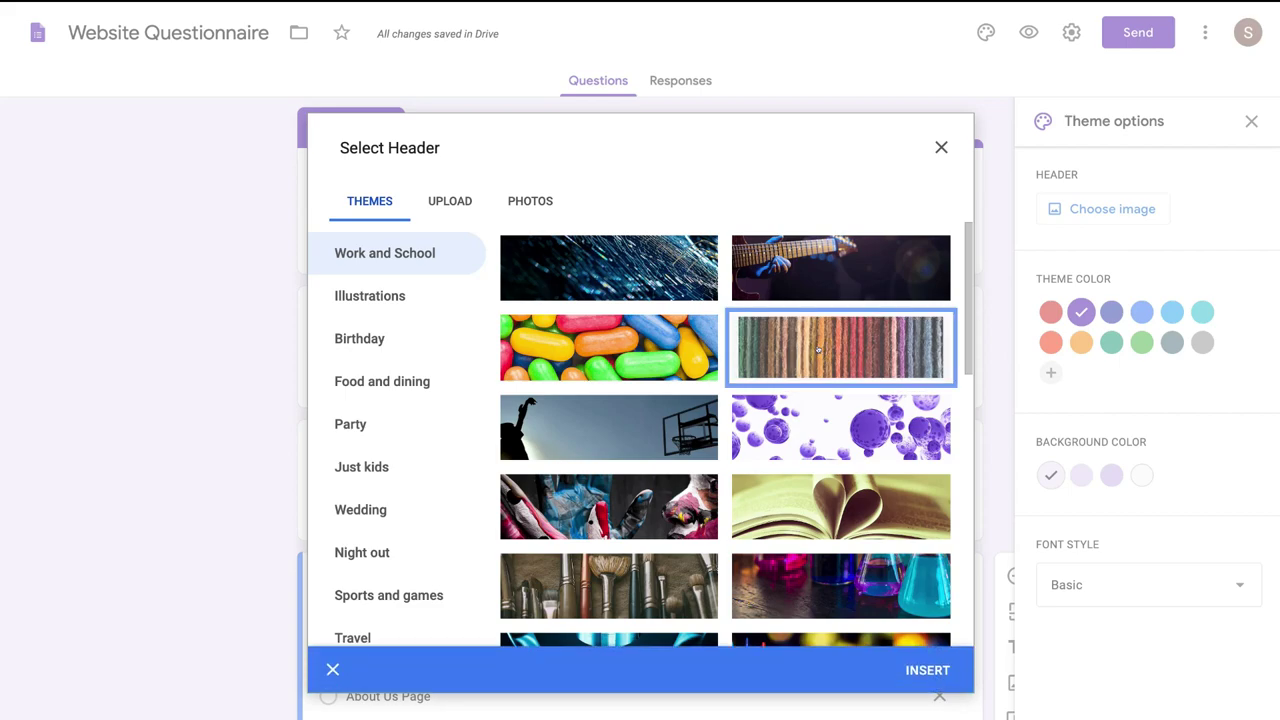
Insert the yarn photo as the header and, after trying other swatches, choose the darker orange theme colour
click(927, 668)
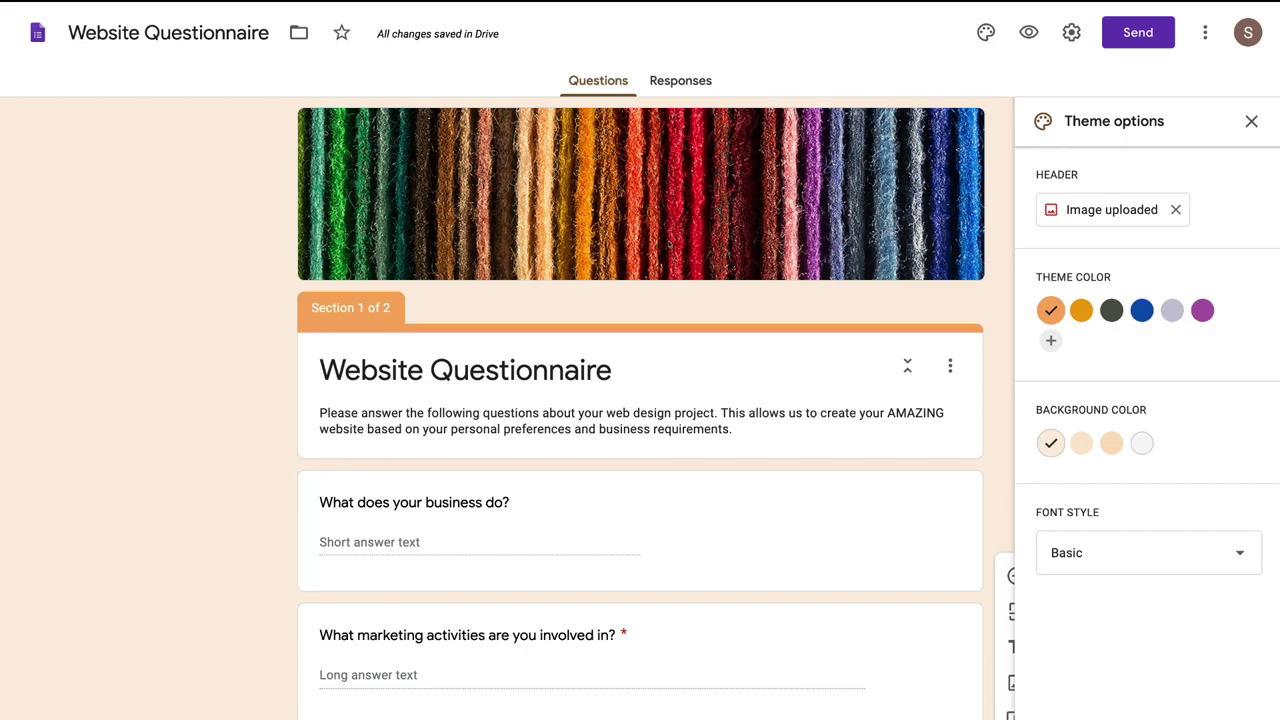
click(1081, 310)
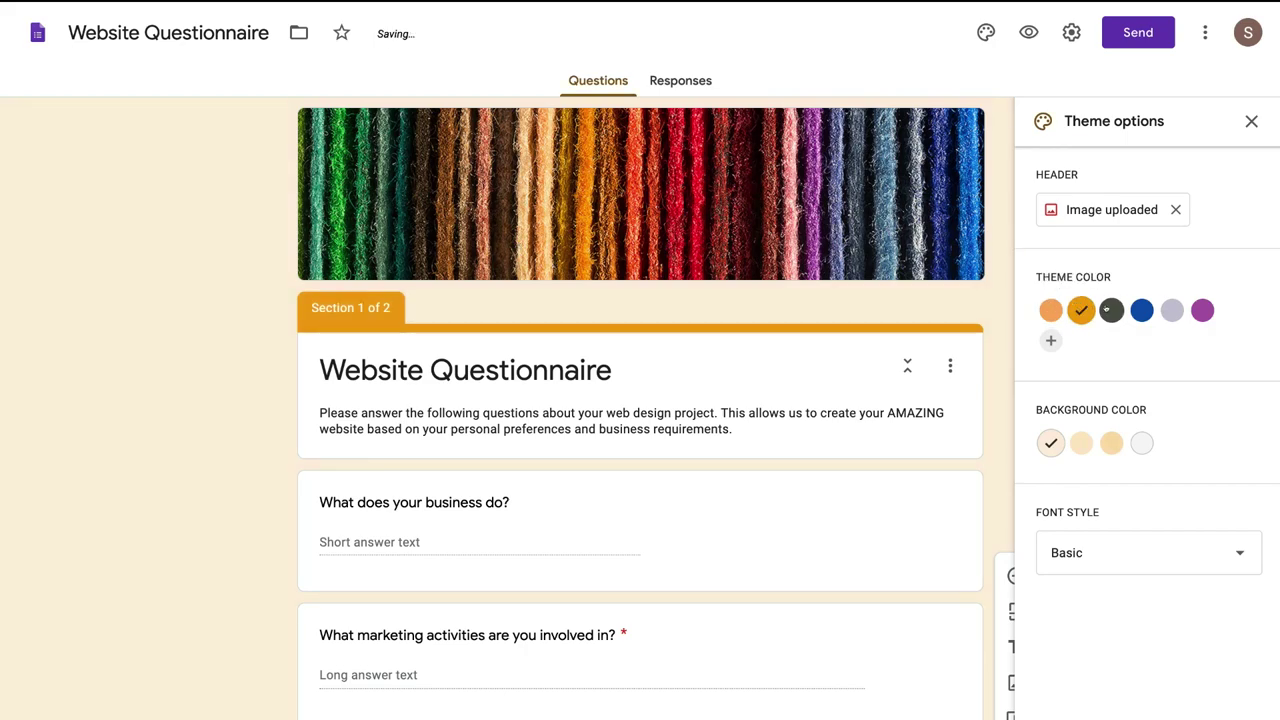
click(1111, 310)
click(1142, 310)
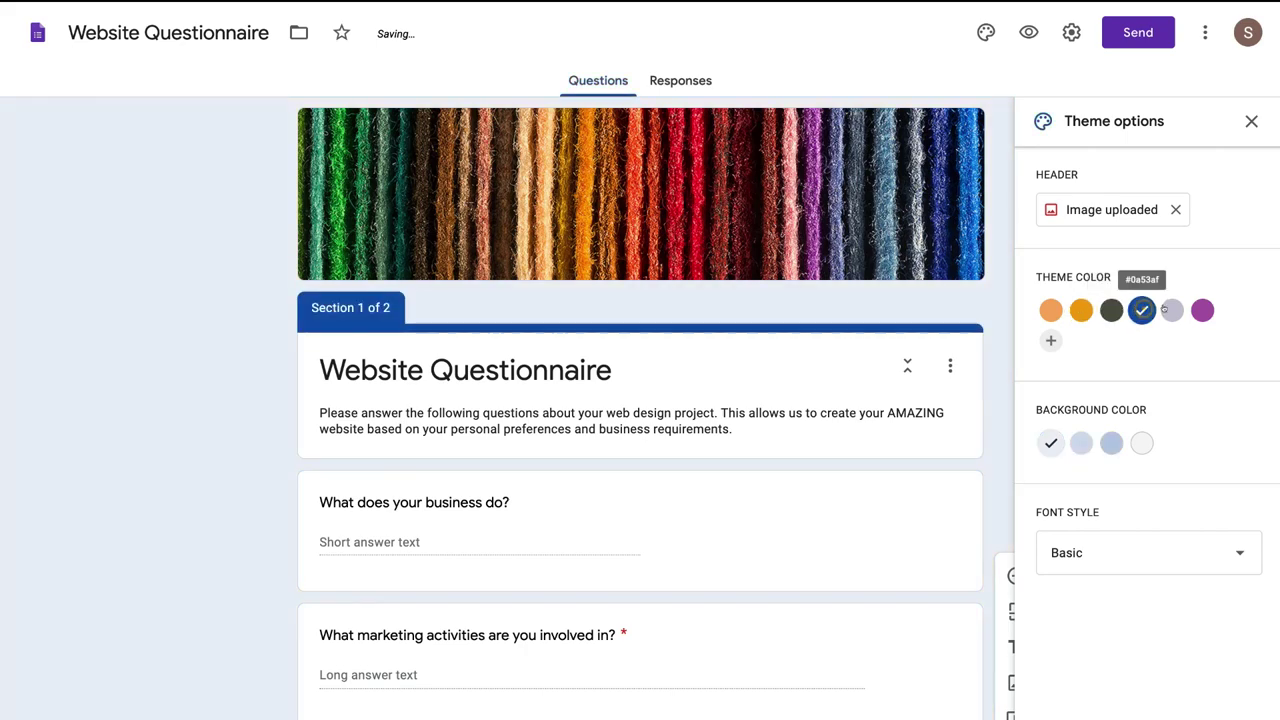
click(1172, 310)
click(1202, 310)
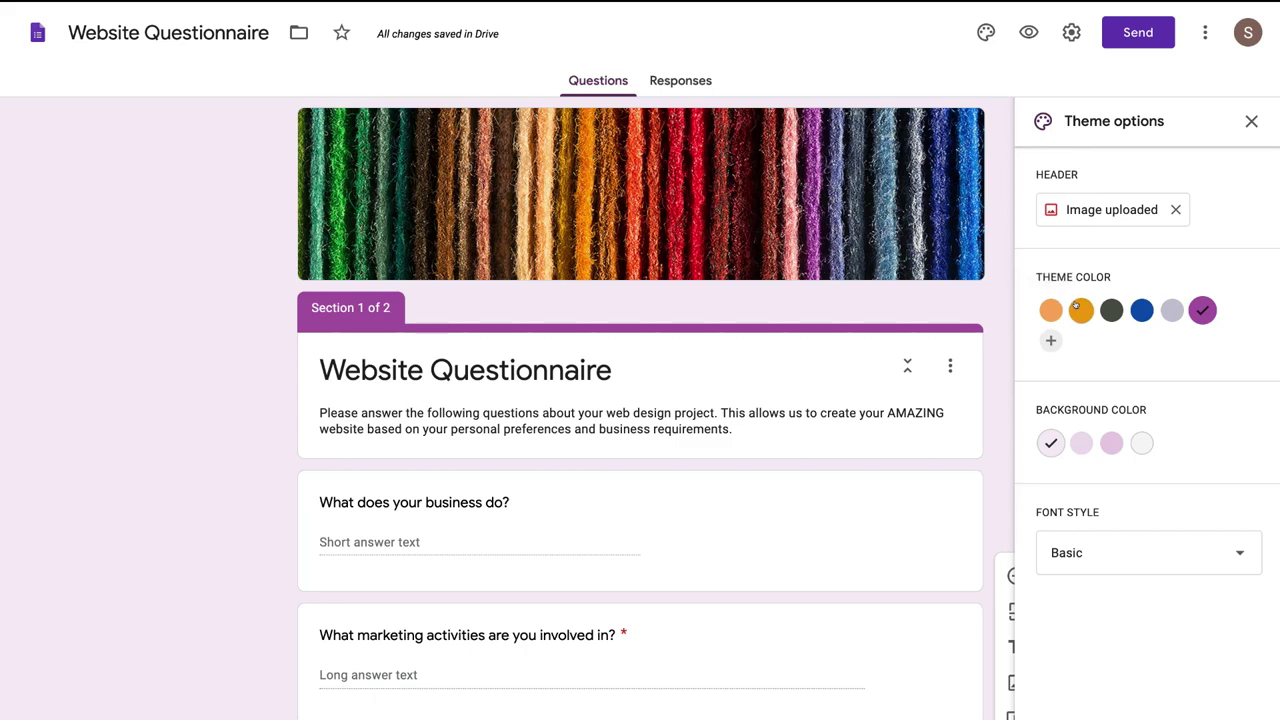
click(1081, 310)
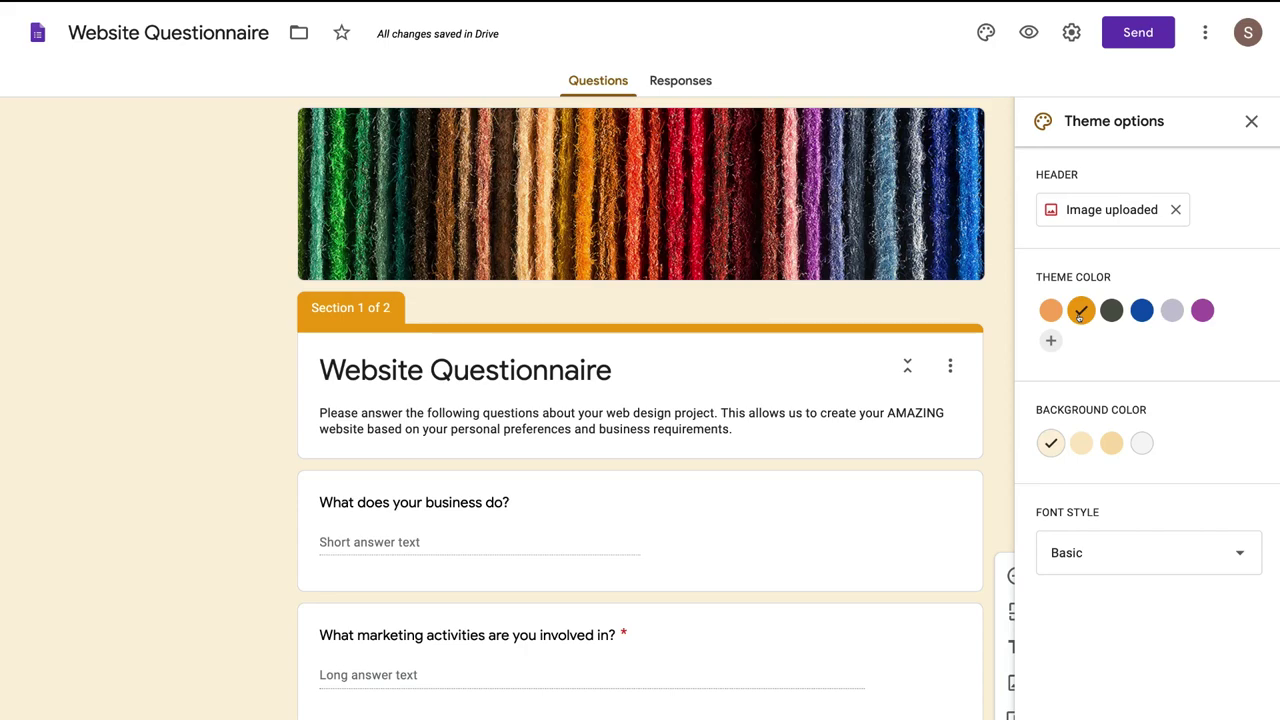
Compare the background shades and set the background to the lightest cream
scroll(1080, 330, down, 1)
click(1081, 443)
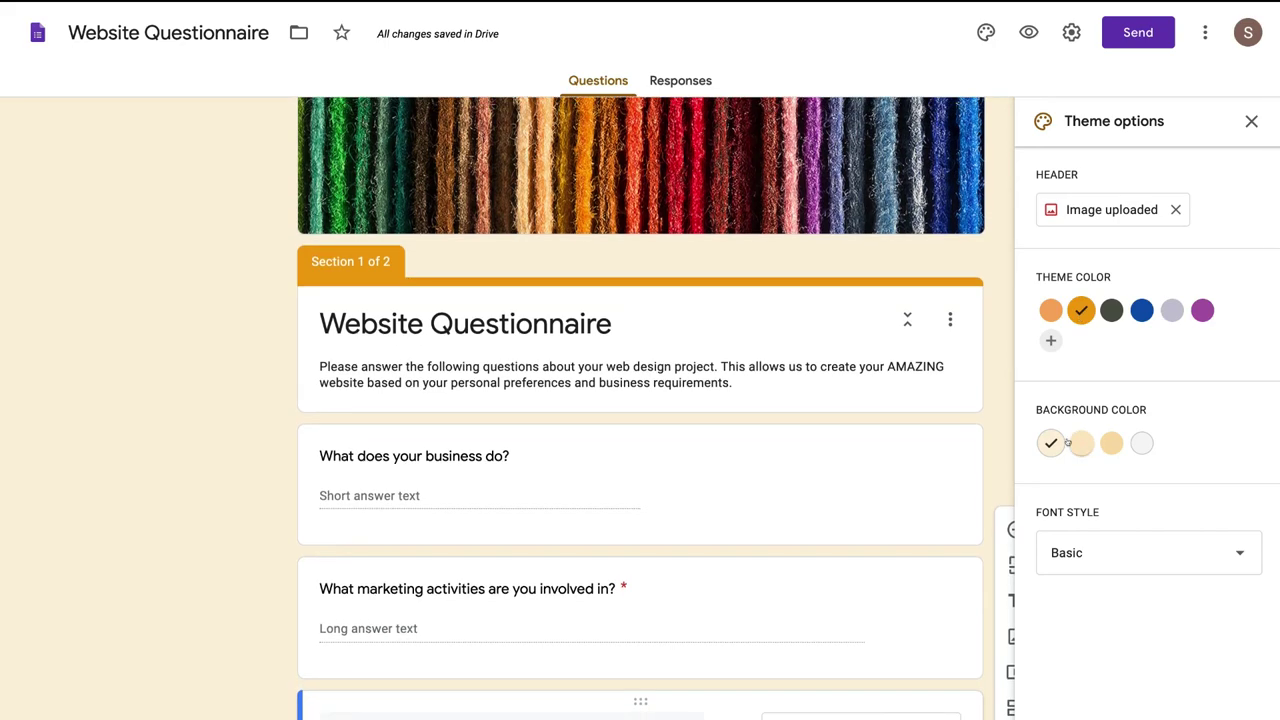
click(1111, 443)
click(1142, 443)
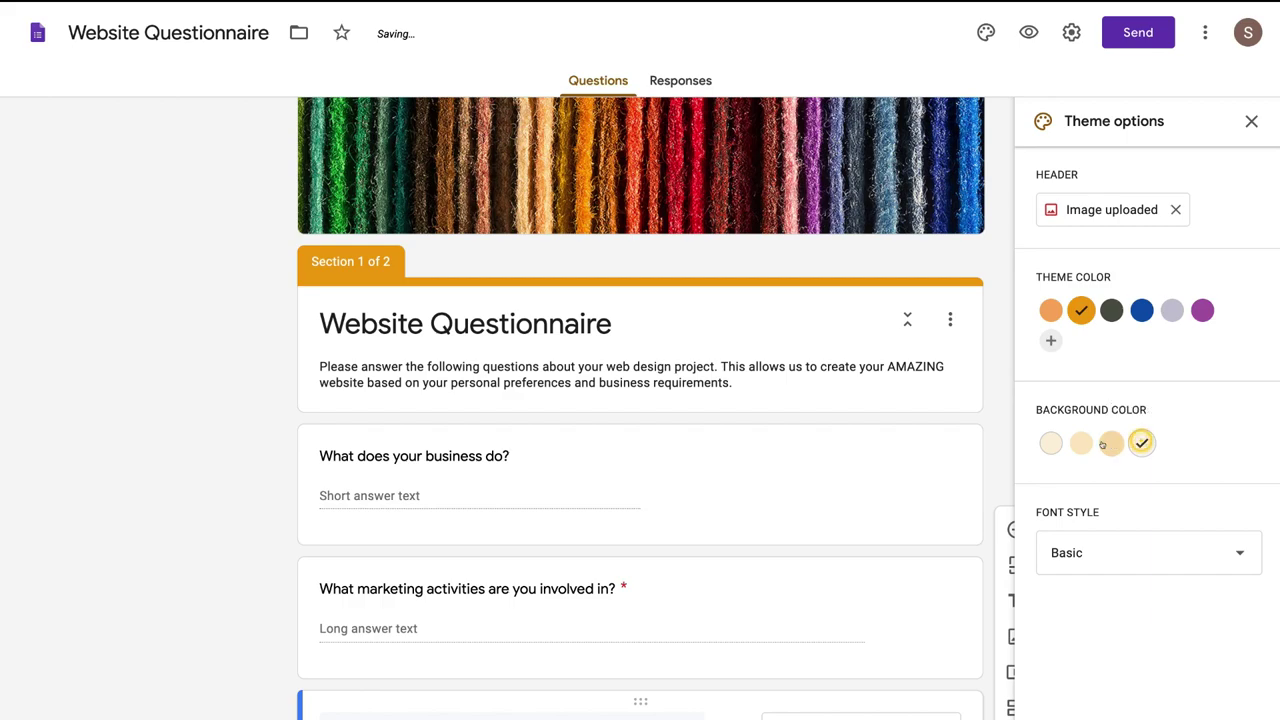
click(1111, 443)
click(1081, 443)
click(1050, 443)
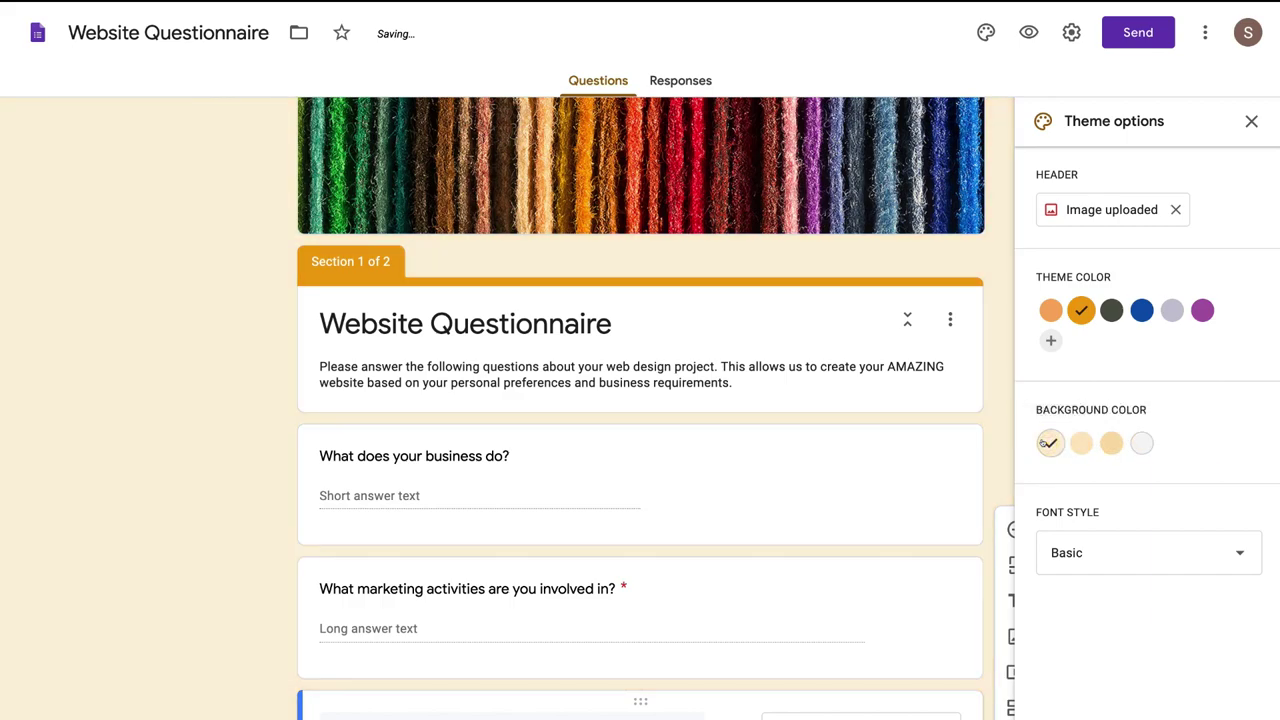
click(1171, 552)
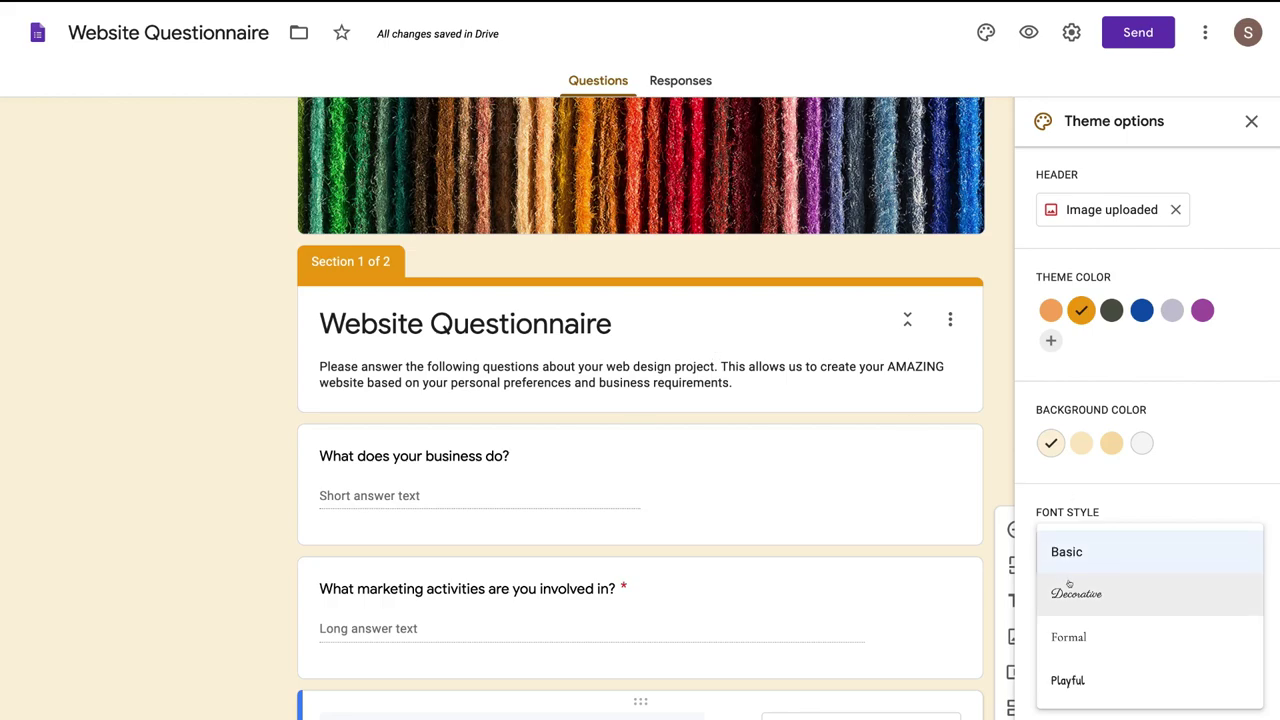
Try the Decorative, Formal and Playful fonts, return to Basic, and close the theme options
click(1110, 582)
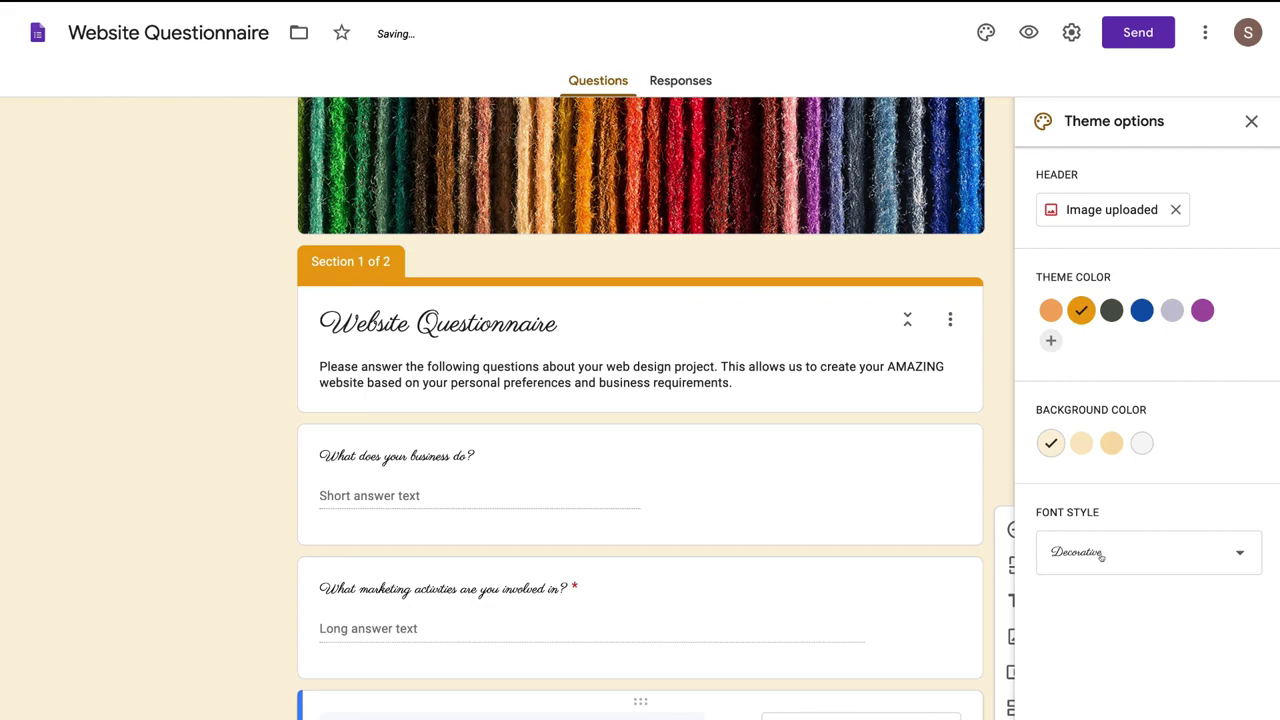
click(1101, 554)
click(1098, 592)
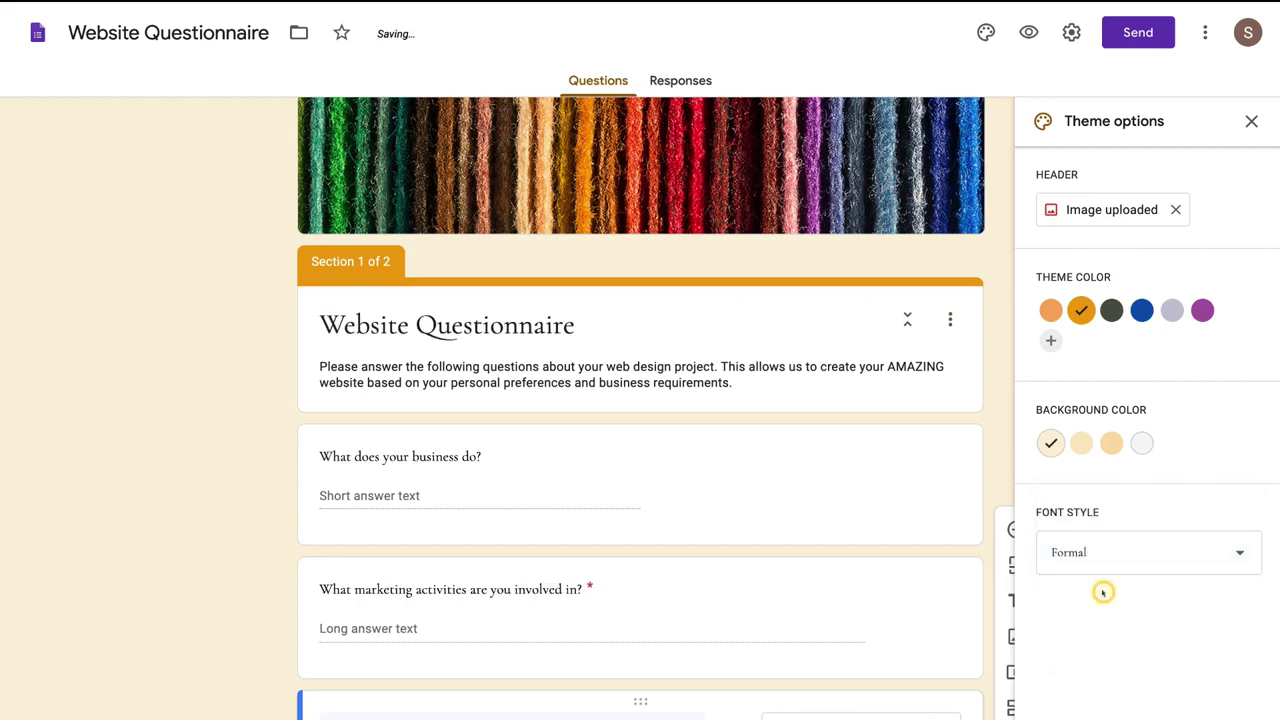
click(1089, 560)
click(1091, 602)
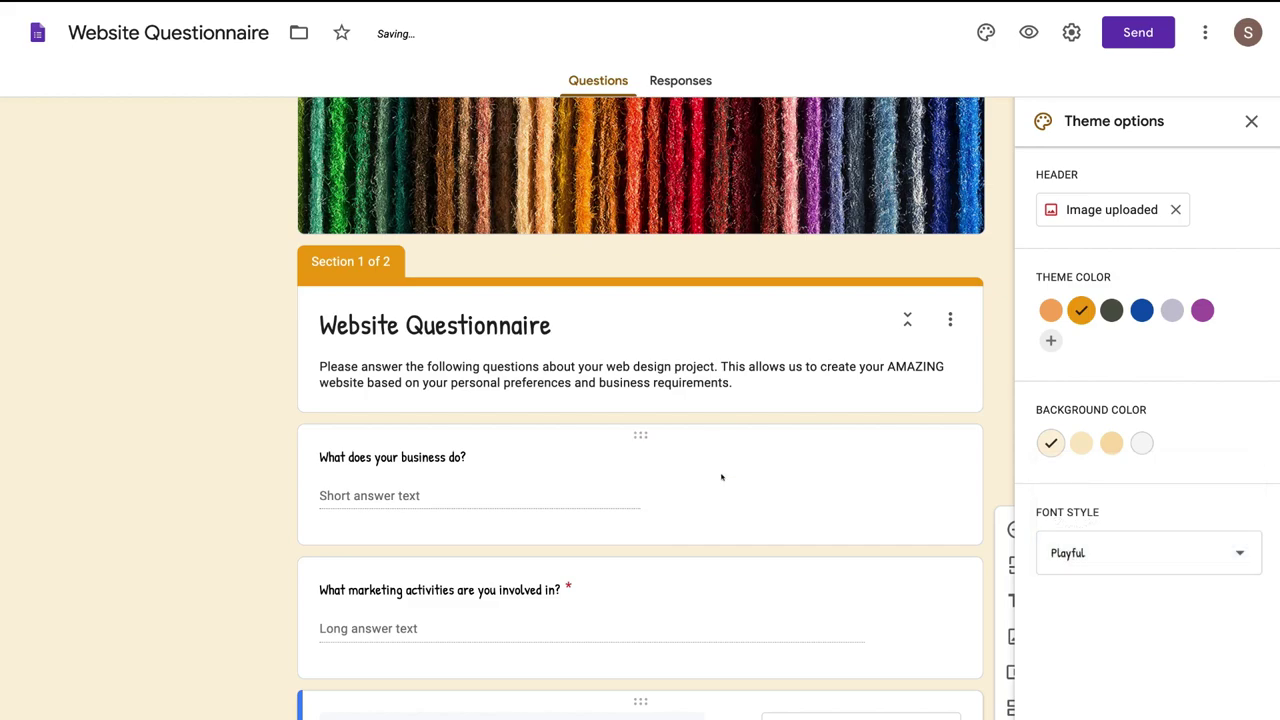
click(1095, 543)
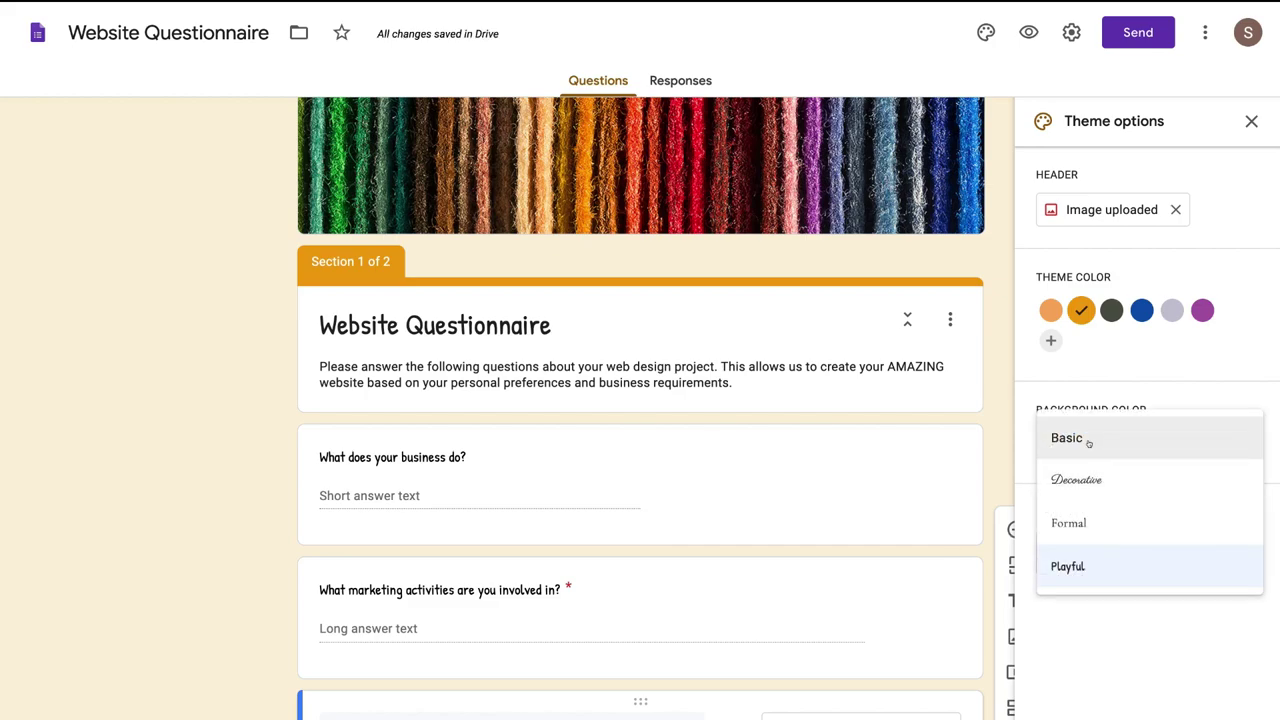
click(1089, 442)
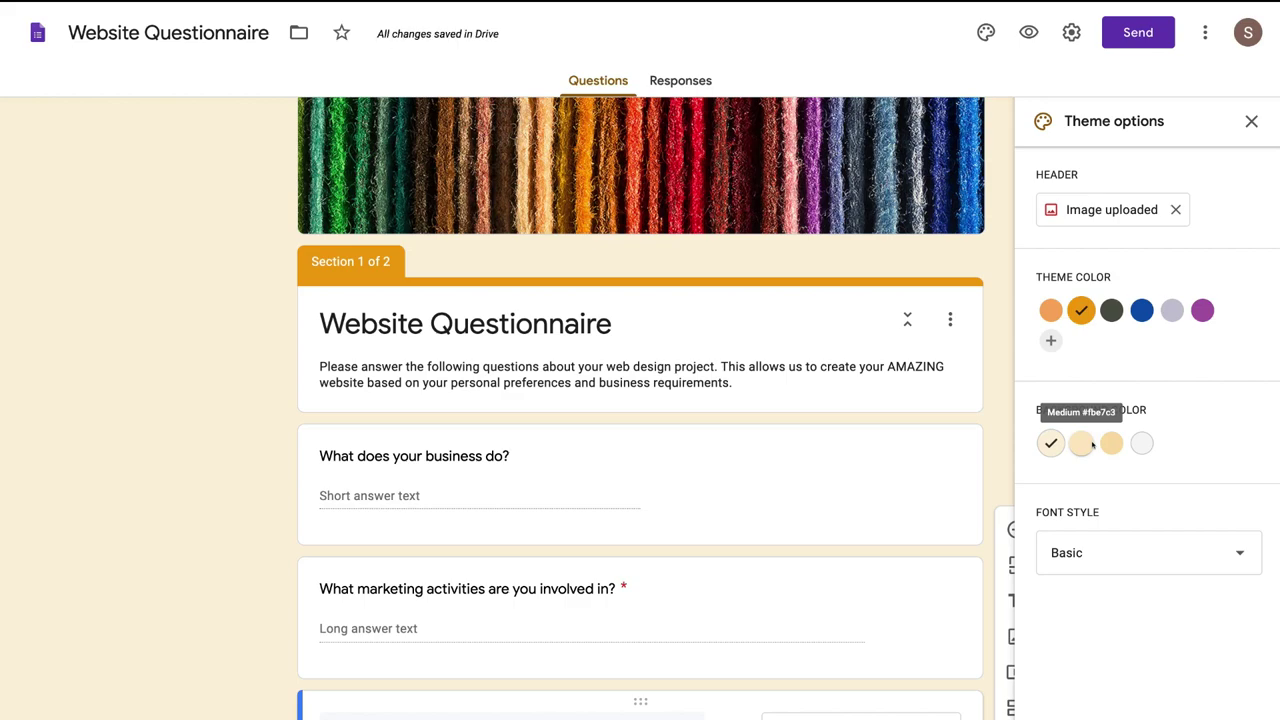
click(1248, 122)
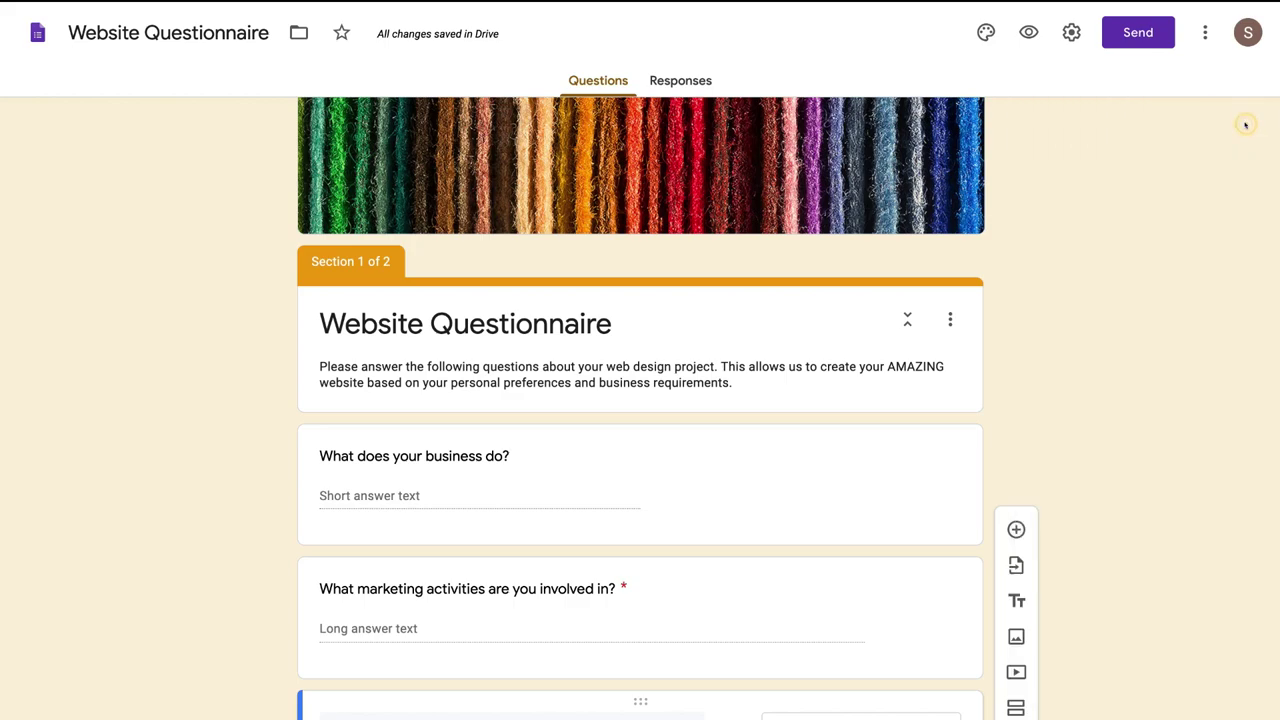
Tick Collect email addresses in Settings, review the Presentation and Quizzes tabs, and save
click(1071, 32)
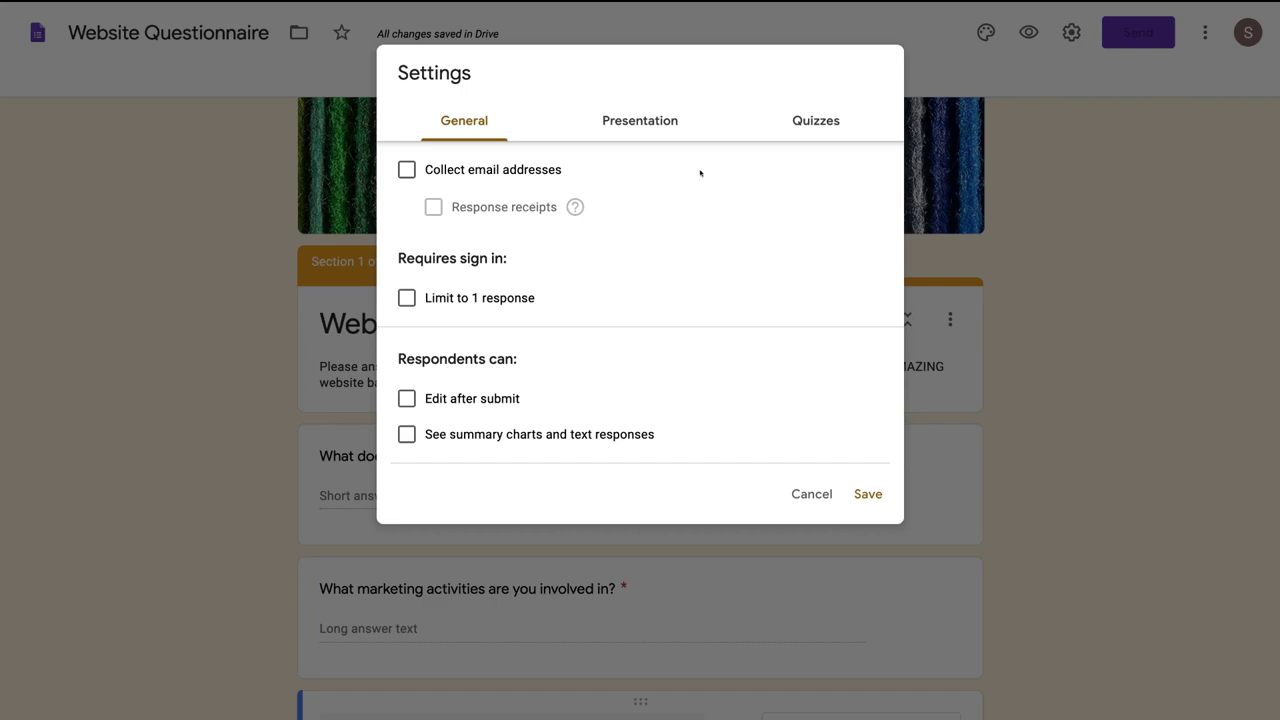
click(400, 170)
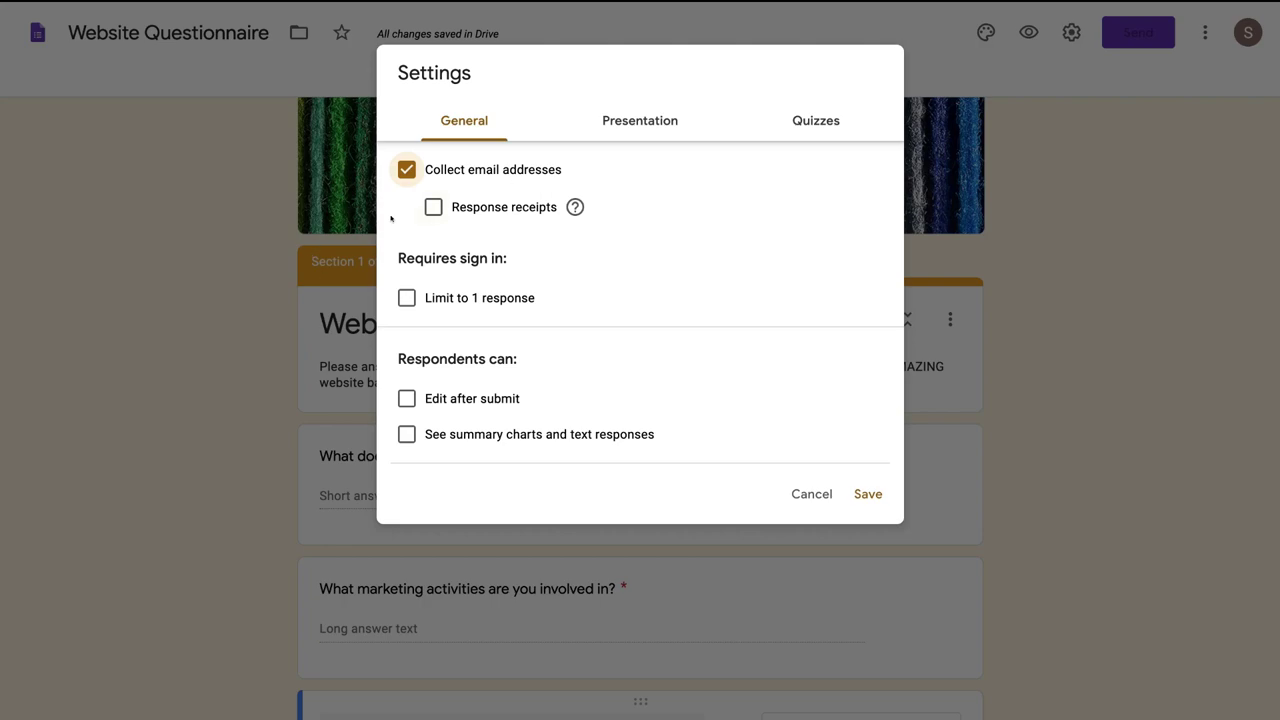
click(634, 126)
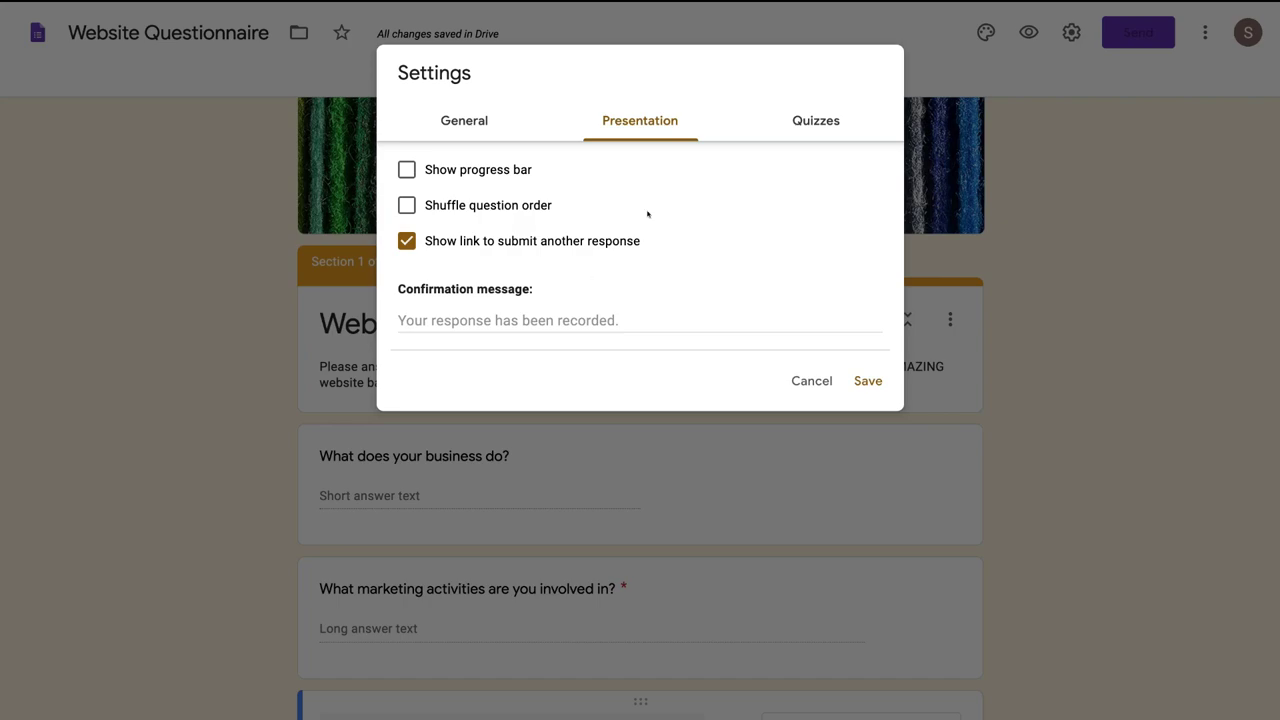
click(793, 123)
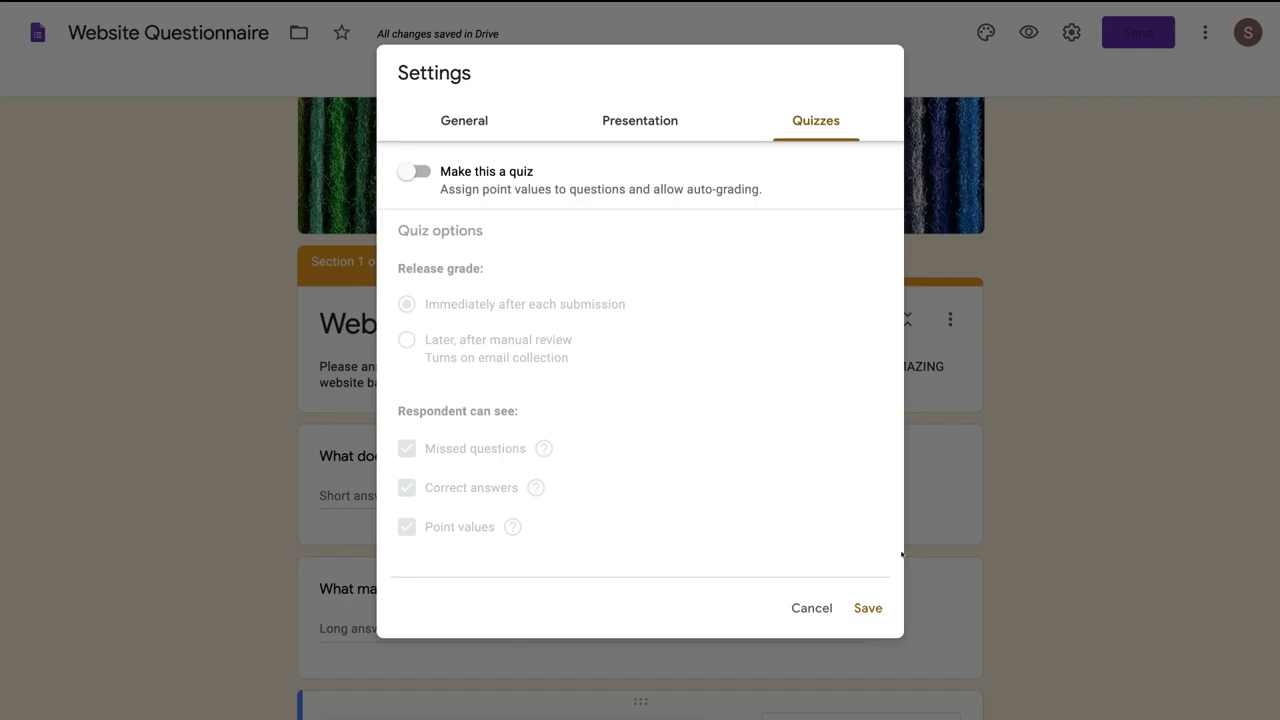
click(868, 606)
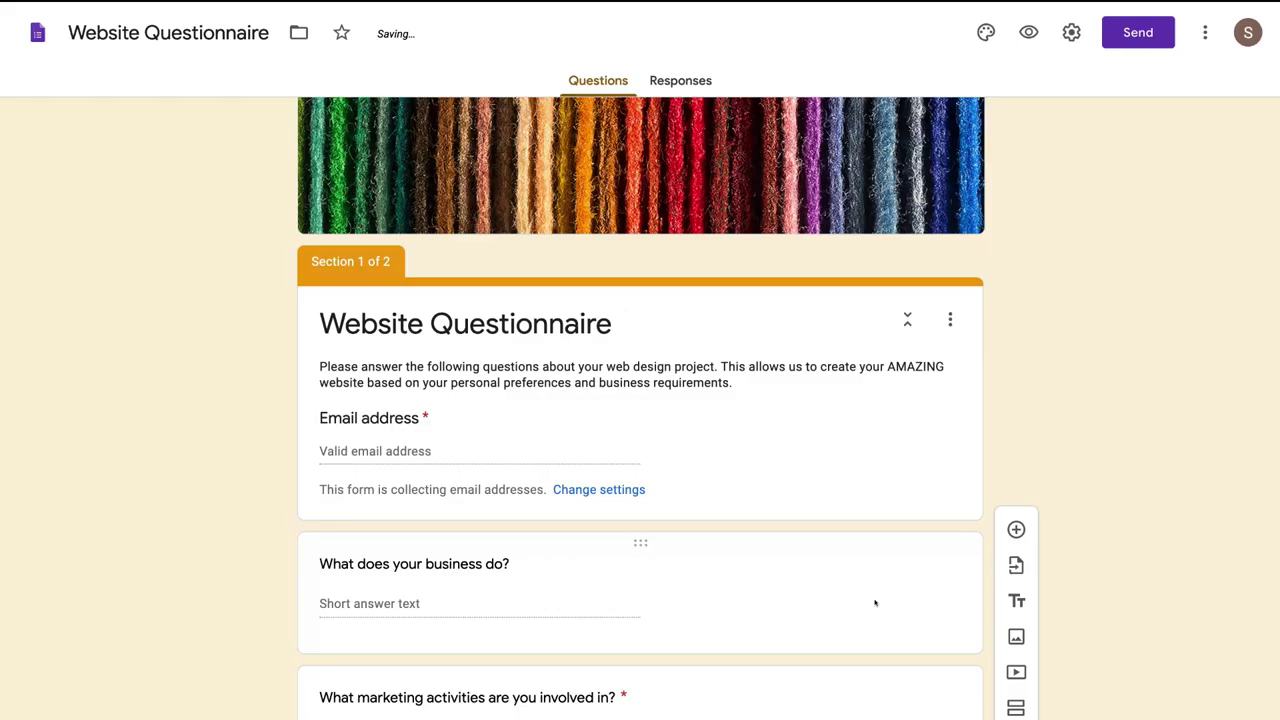
click(1203, 35)
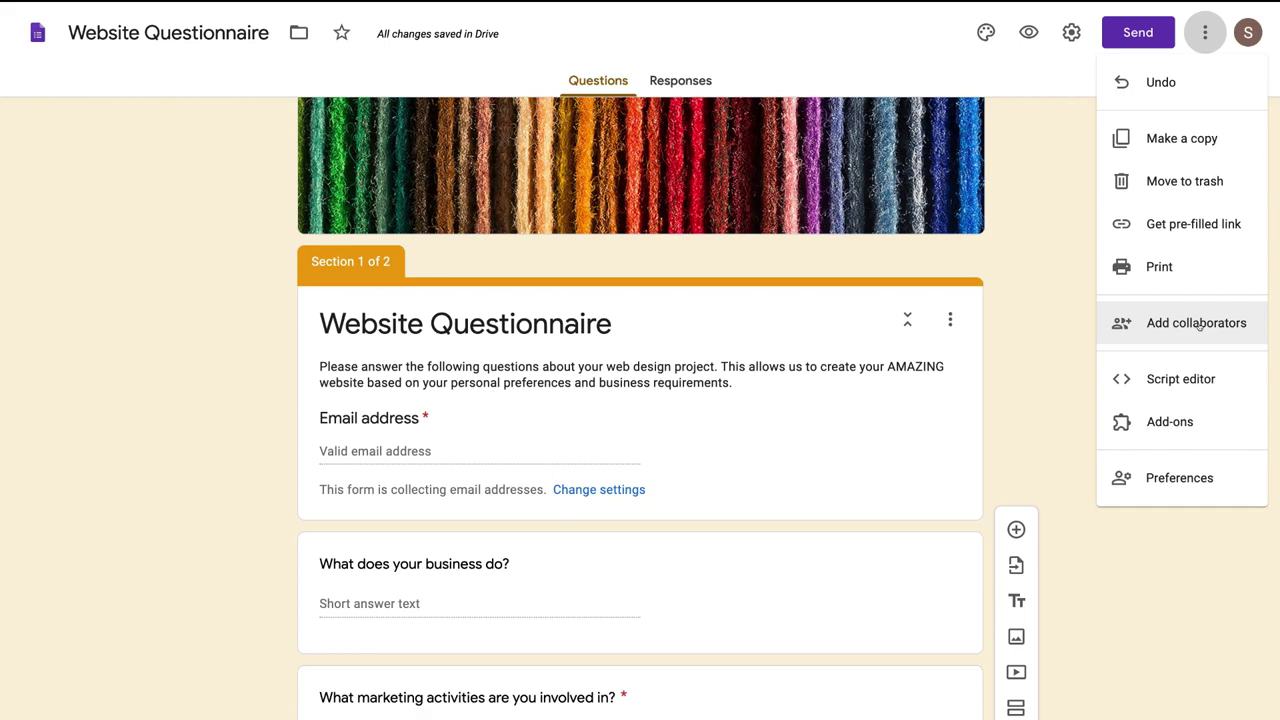
click(1061, 317)
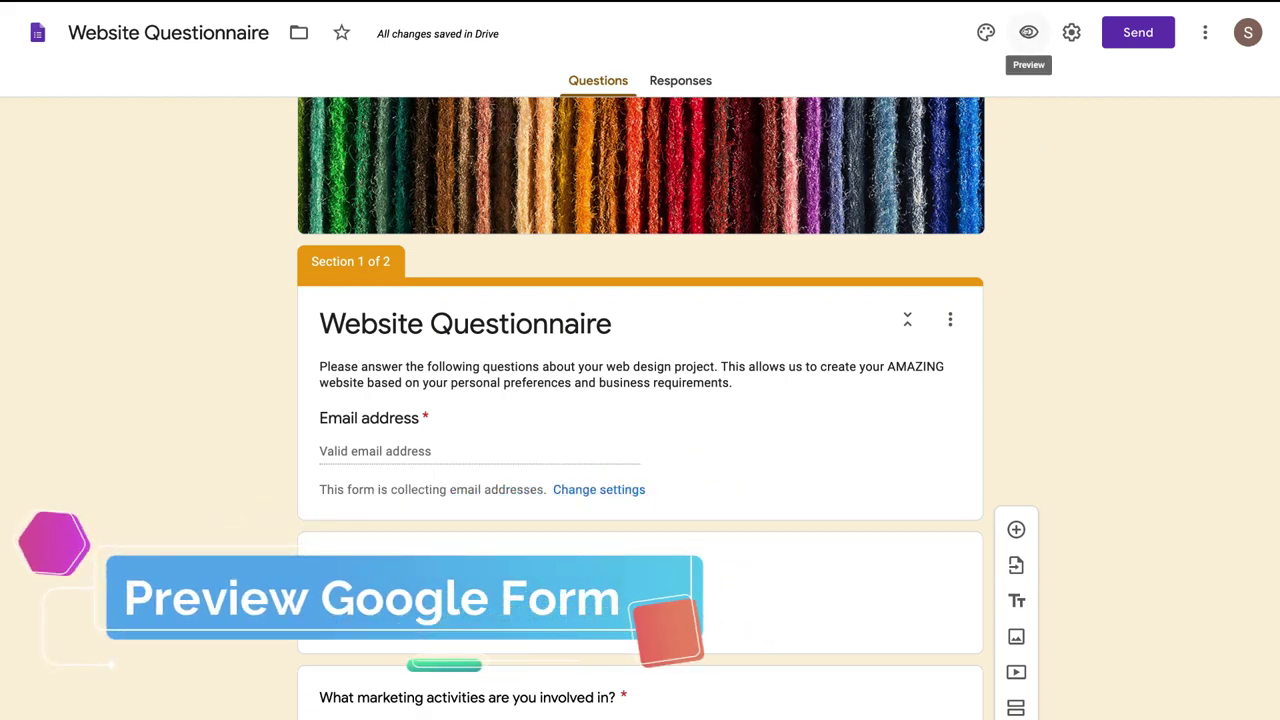
Preview the form, fill in the Section 1 test answers with Home Page, and continue to the next page
click(1028, 32)
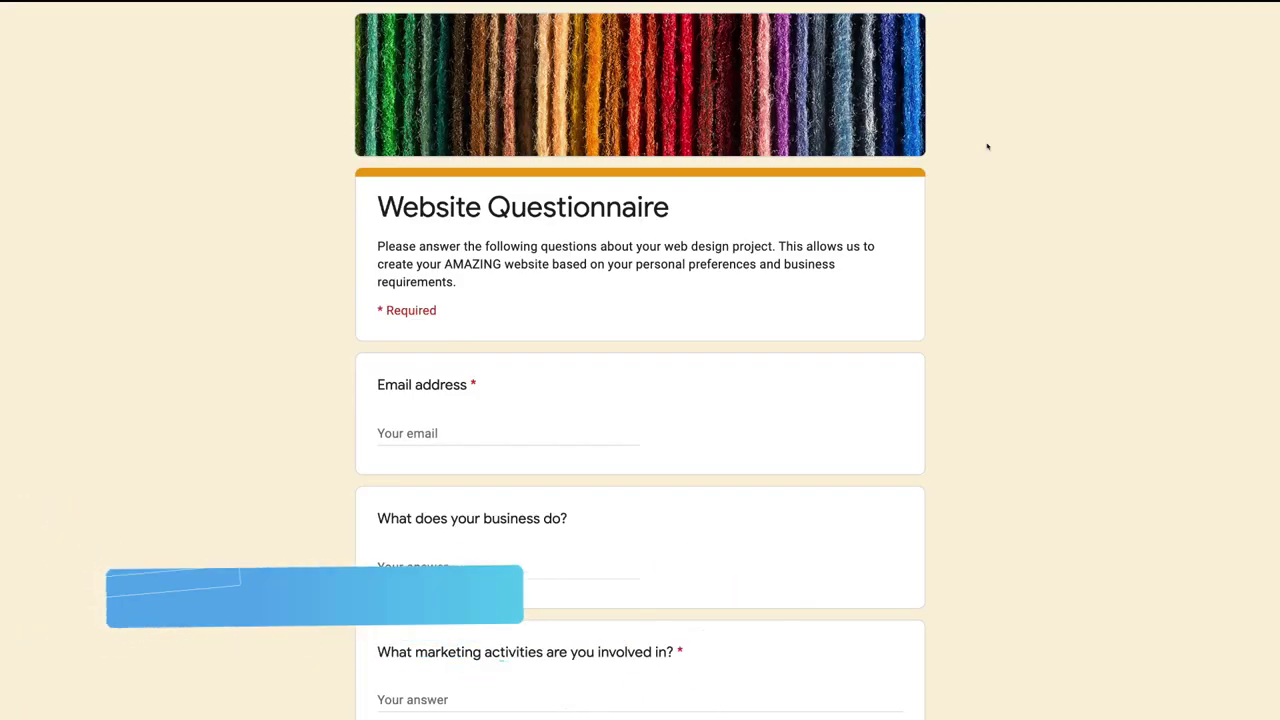
scroll(987, 147, down, 1)
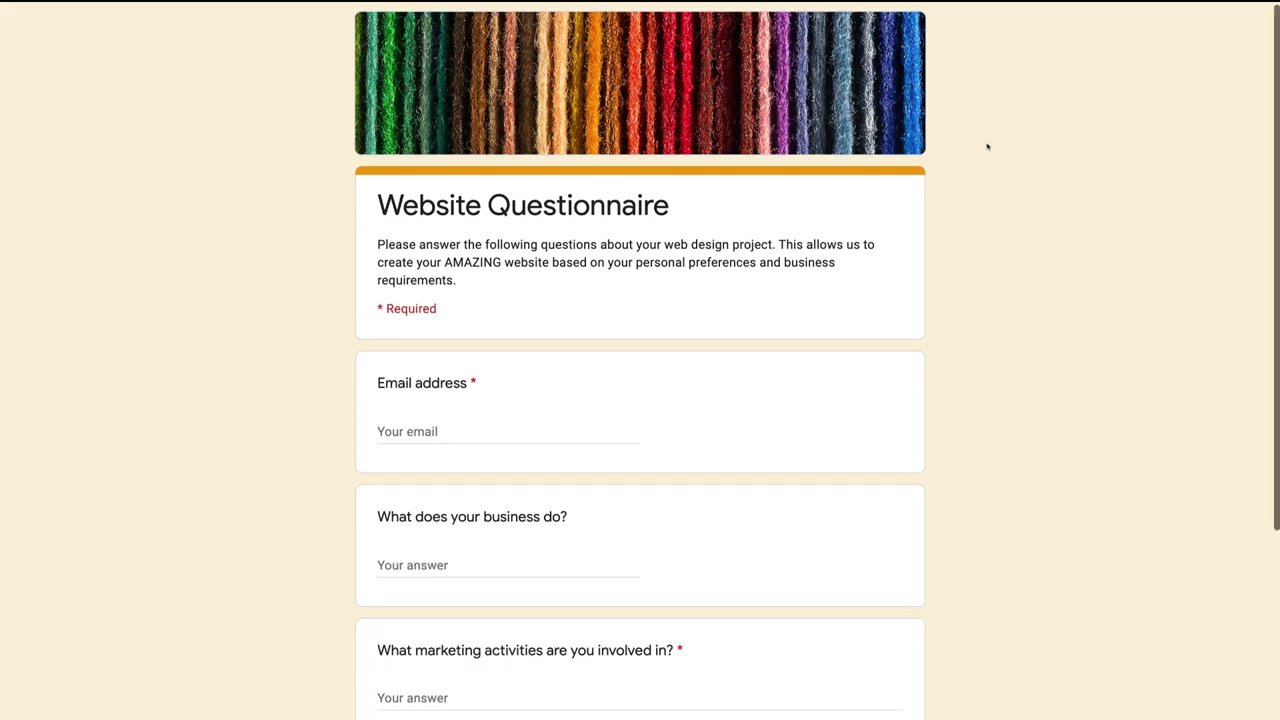
scroll(987, 147, down, 3)
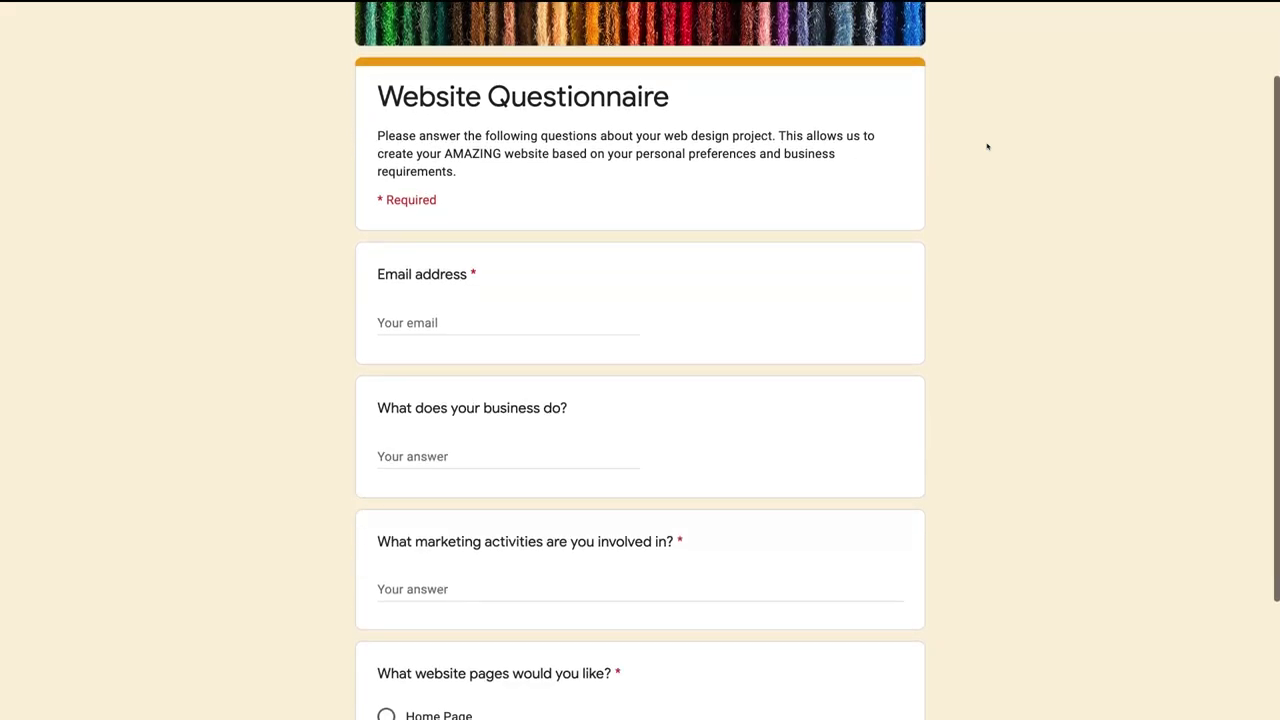
scroll(987, 147, down, 5)
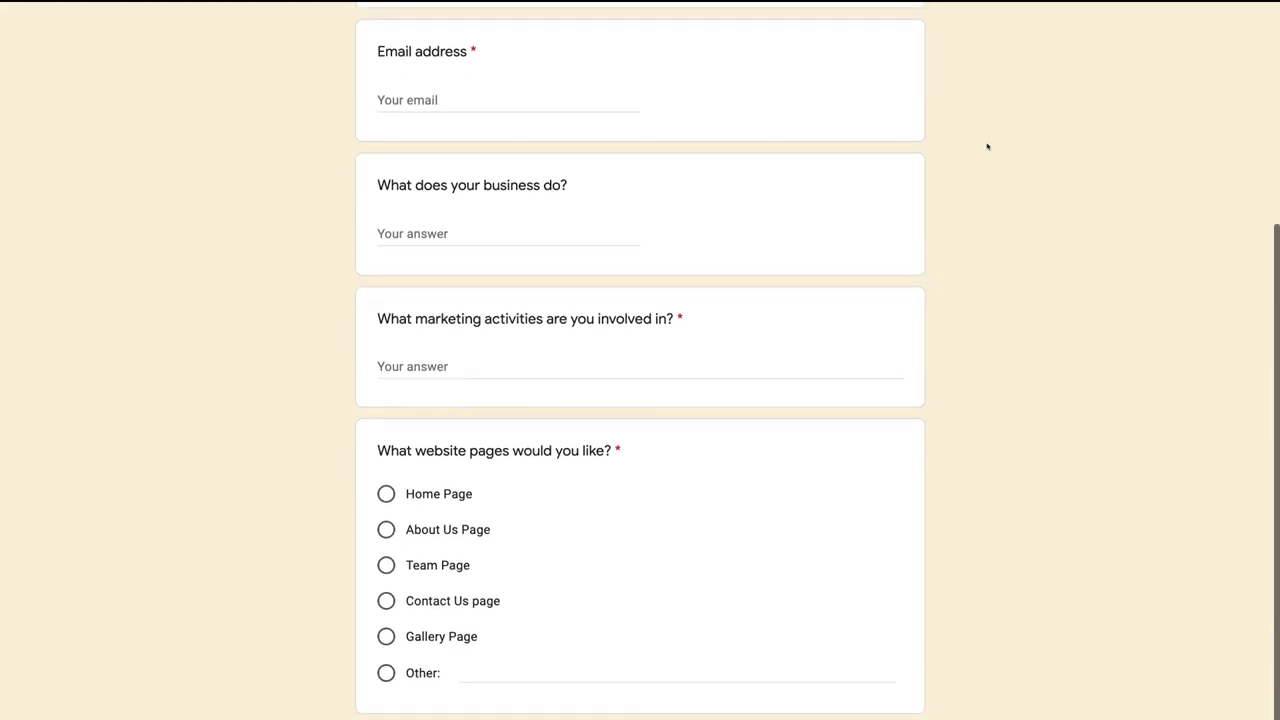
scroll(987, 147, up, 5)
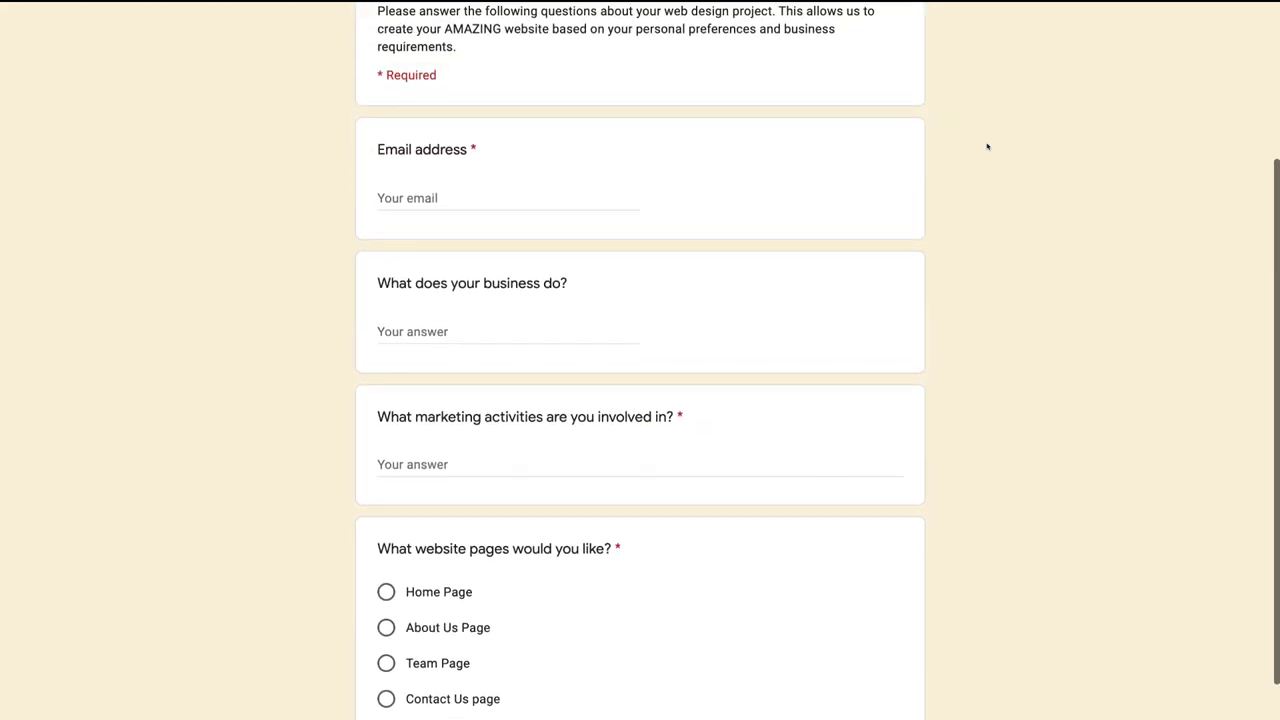
scroll(987, 147, up, 3)
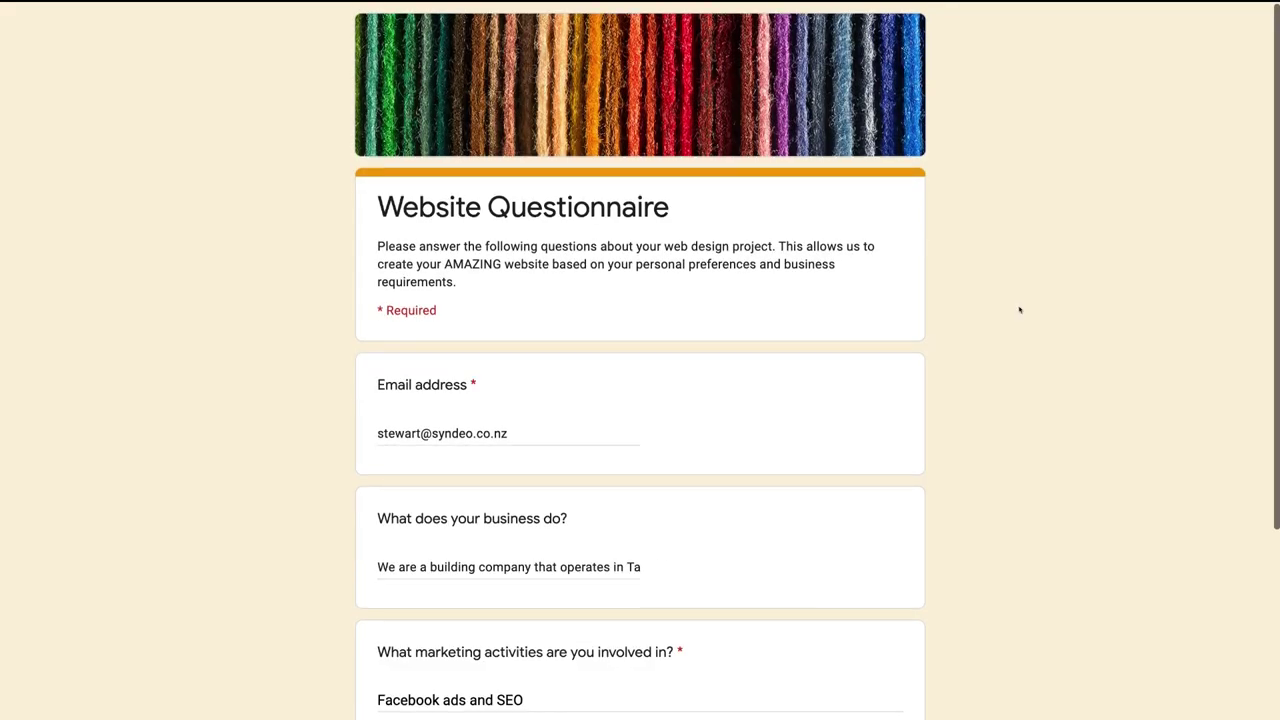
scroll(1020, 310, down, 1)
scroll(1018, 310, down, 3)
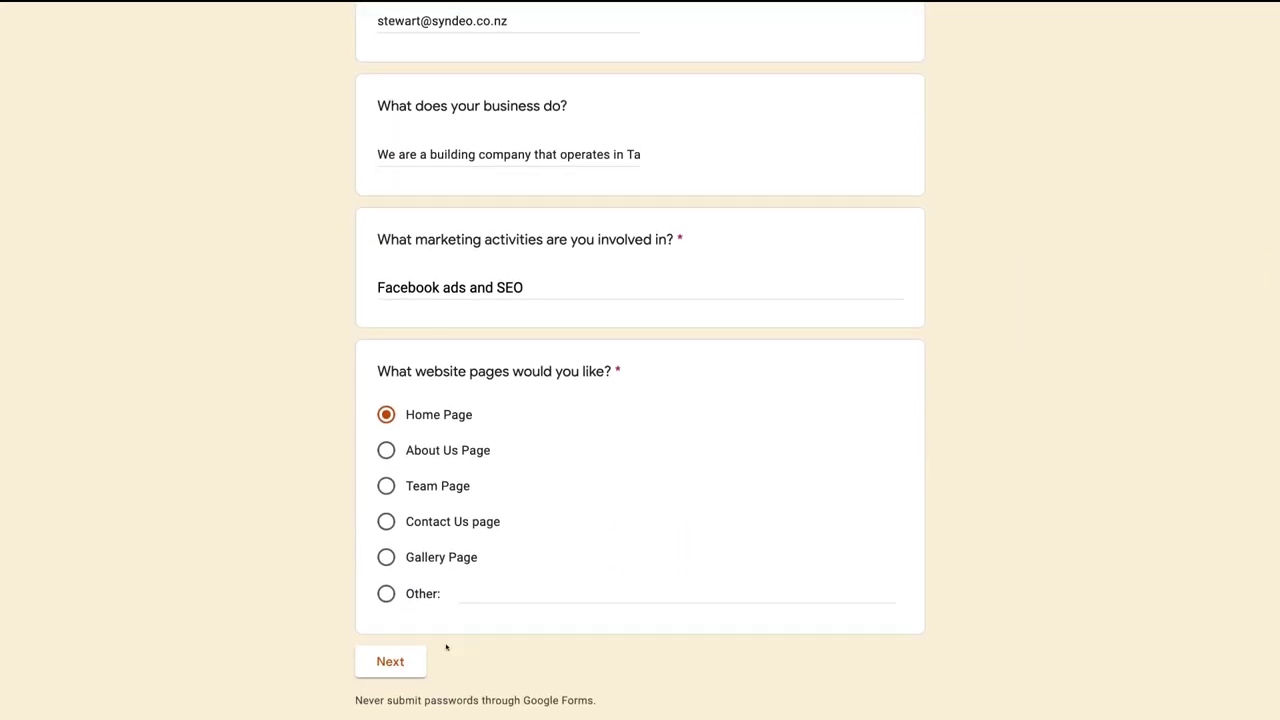
click(397, 660)
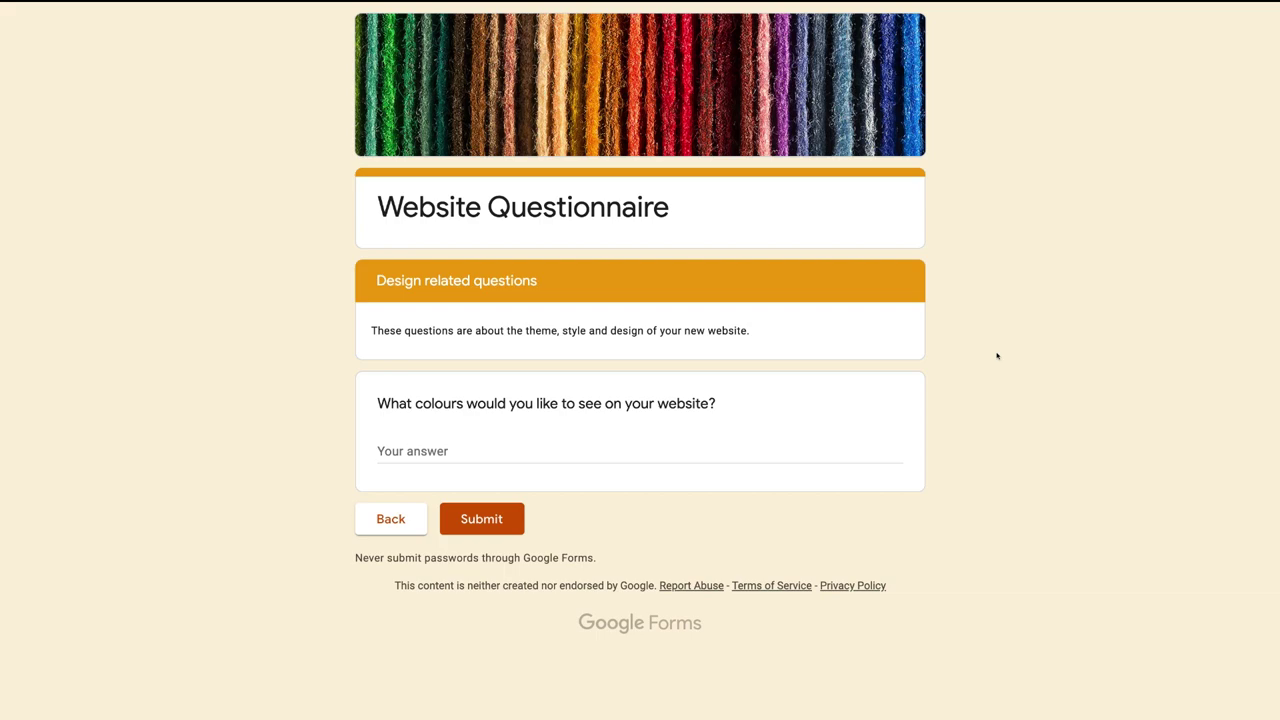
Answer the colours question with 'Yellow and blue', submit, and select the confirmation sentence
click(462, 444)
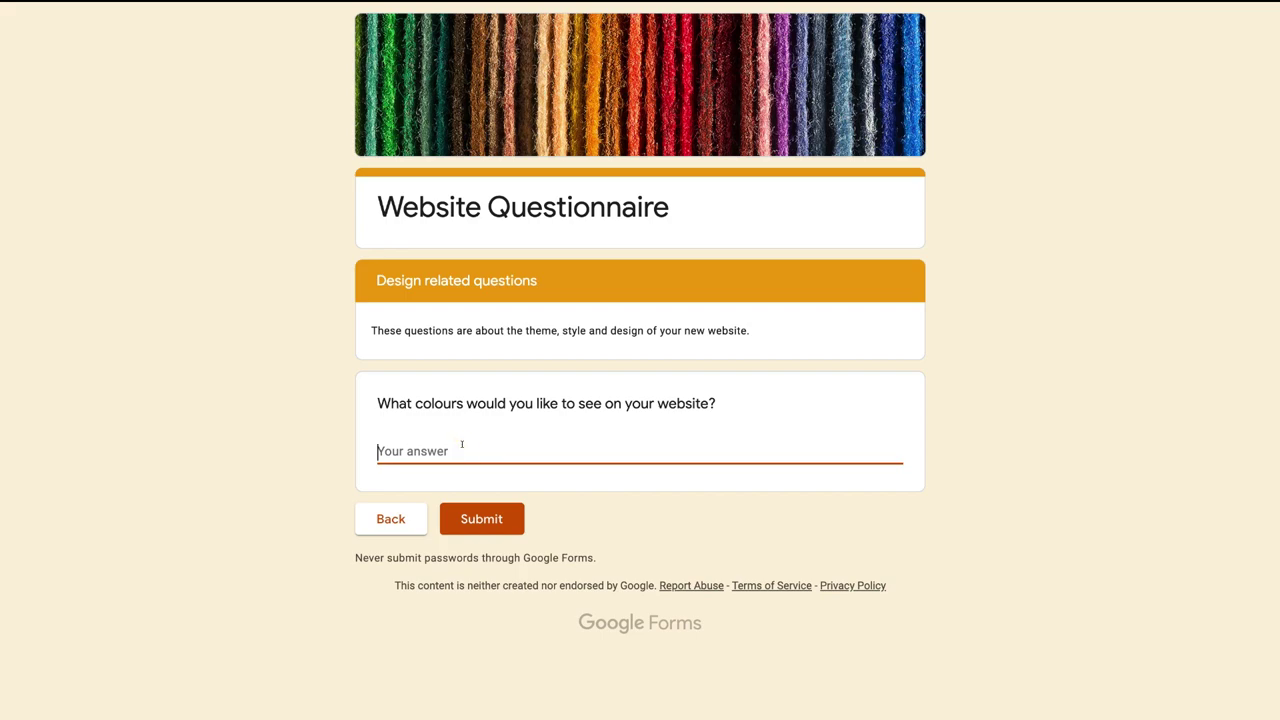
text(Yellow and blue)
click(497, 521)
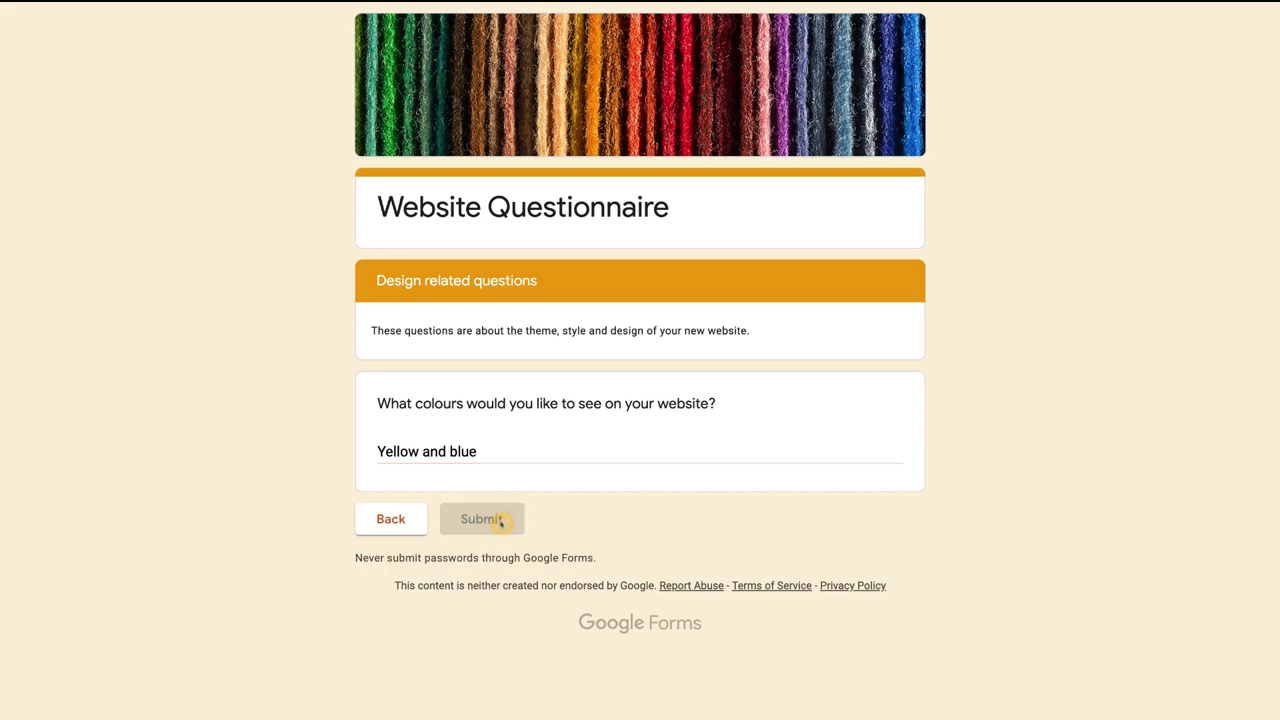
drag(575, 262, 374, 260)
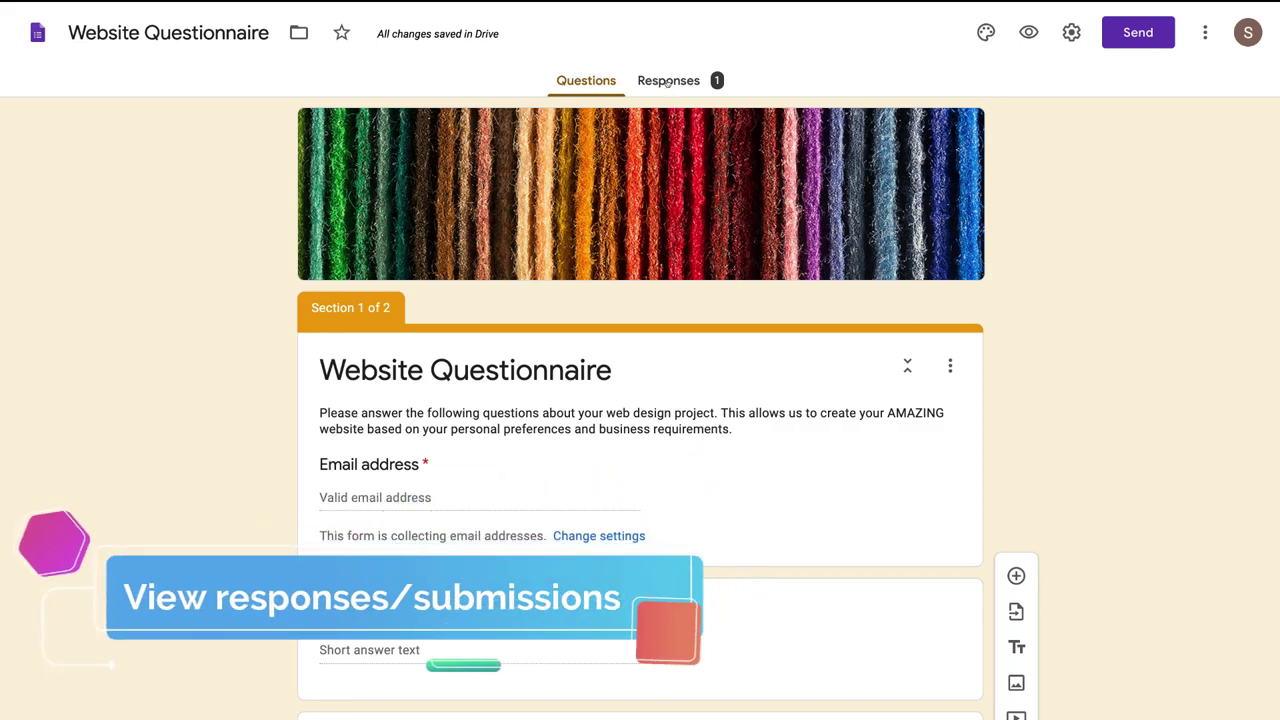
Review the test response in the Responses summary, then the Question and Individual views
click(668, 84)
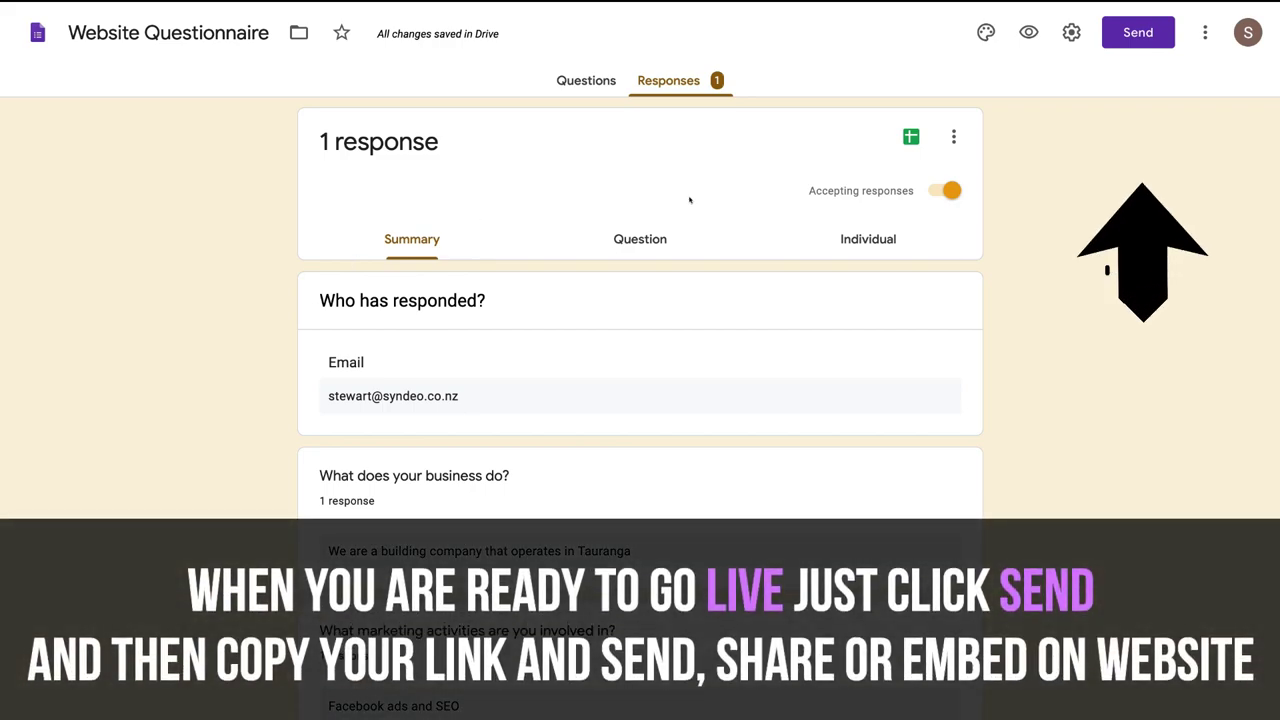
scroll(432, 247, down, 5)
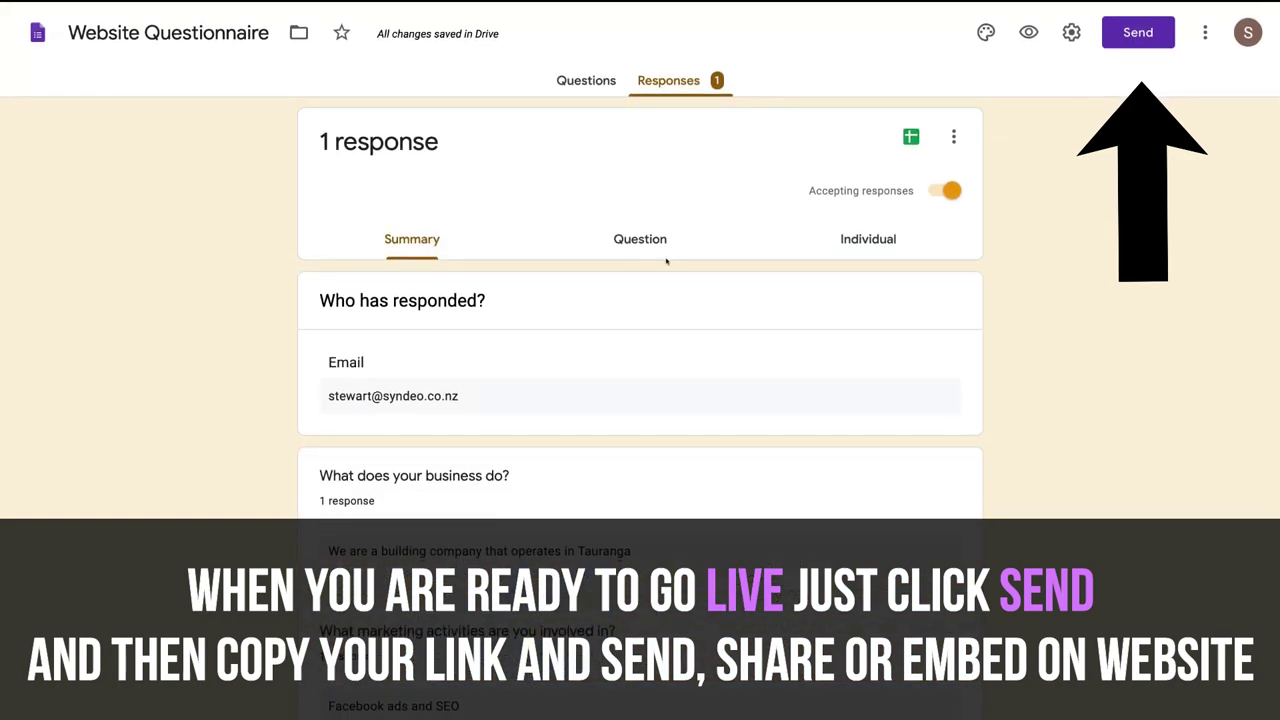
click(645, 240)
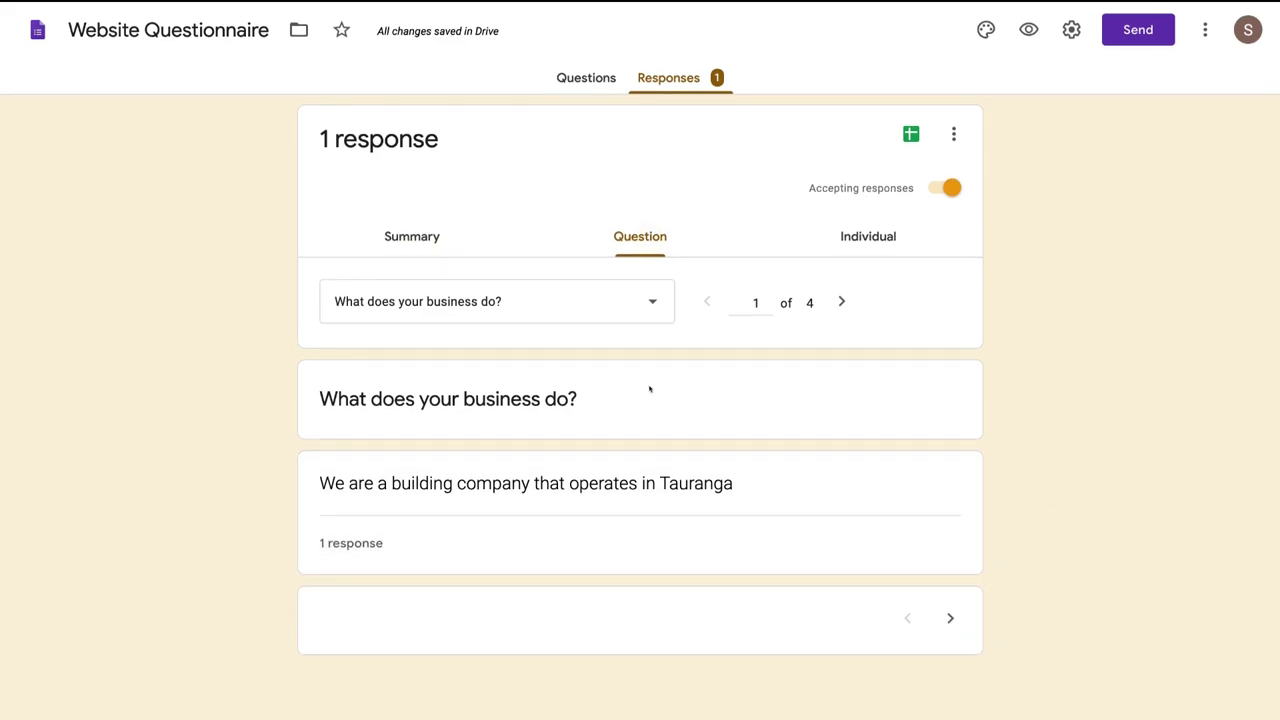
click(849, 244)
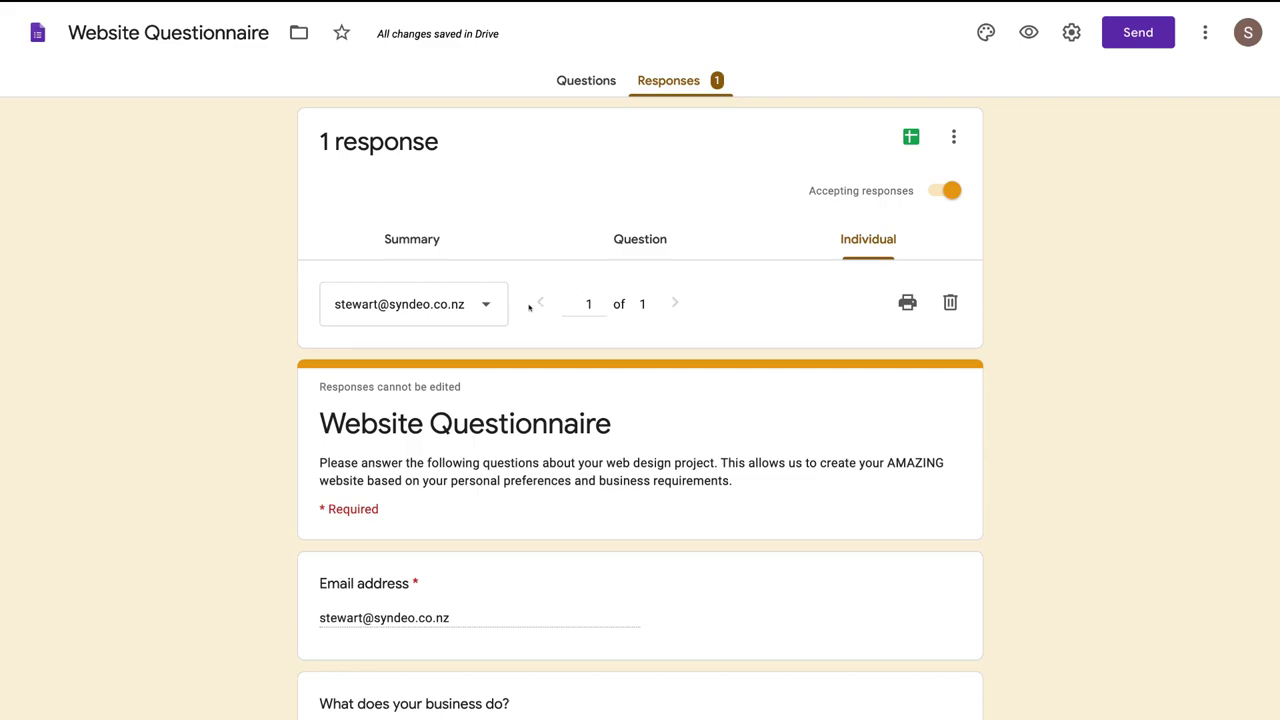
scroll(558, 563, down, 3)
scroll(560, 557, up, 3)
click(943, 193)
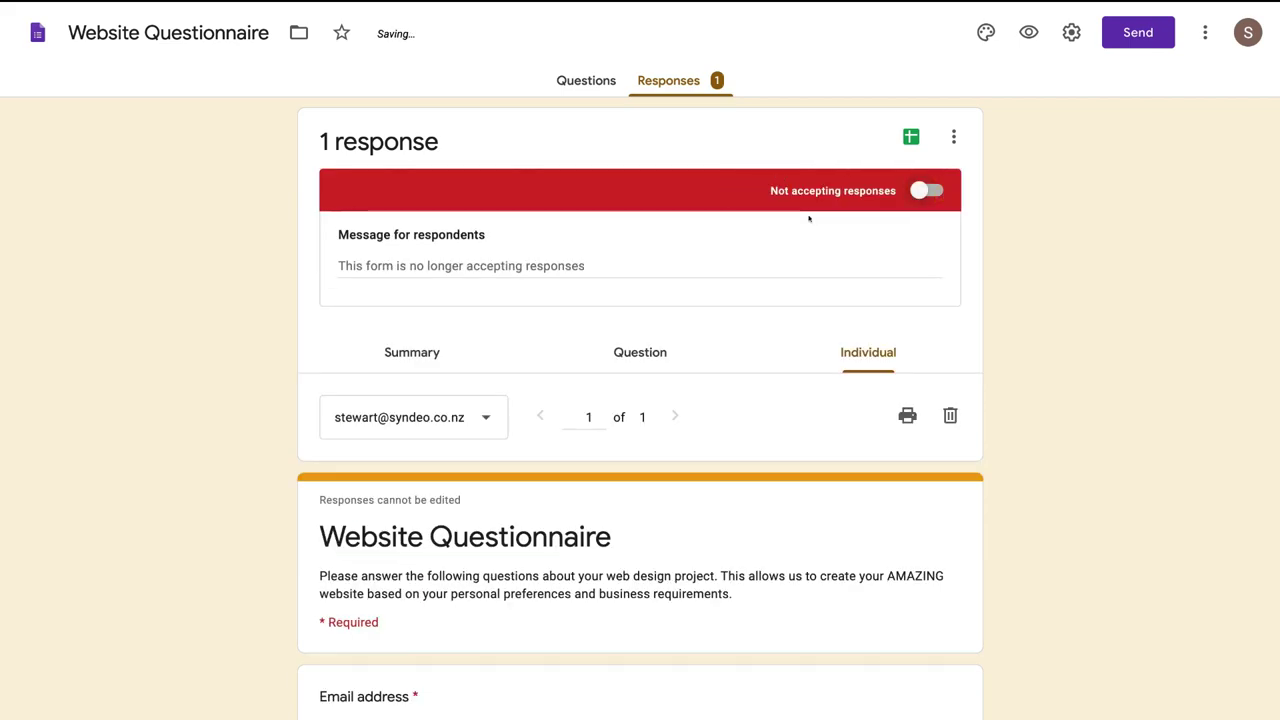
click(923, 184)
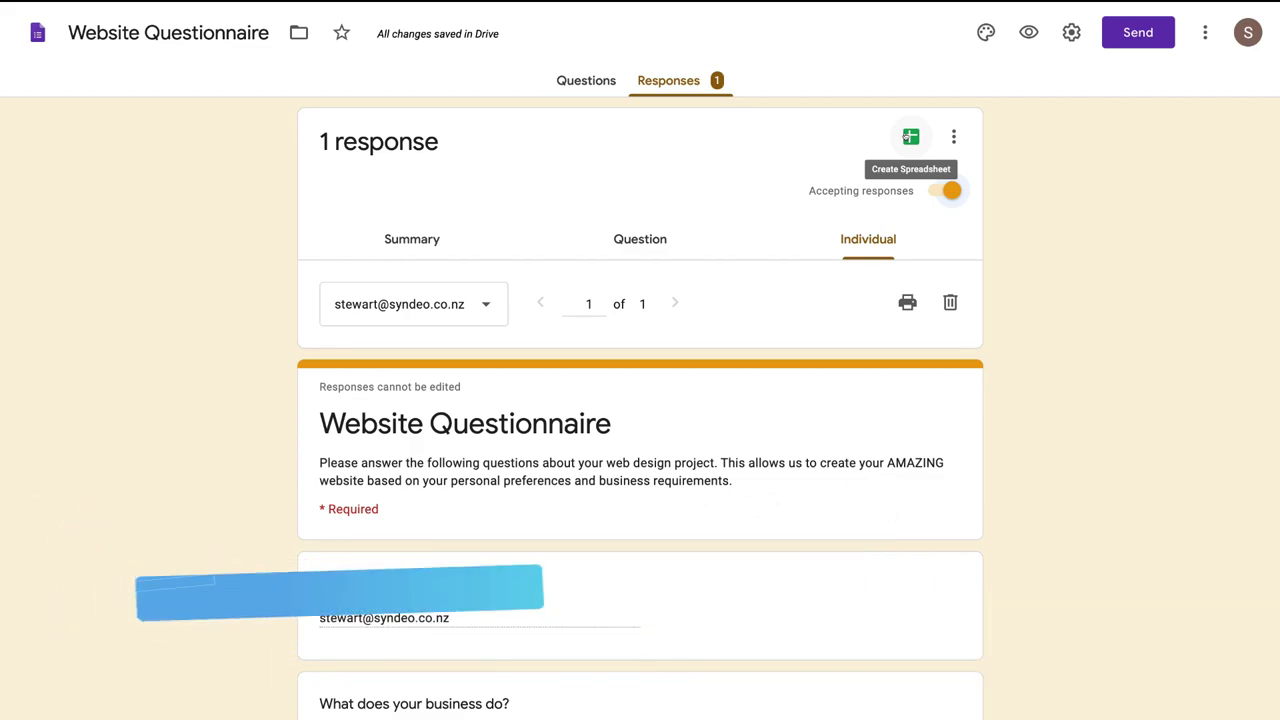
Link the responses to a newly created spreadsheet from the Sheets icon
click(907, 137)
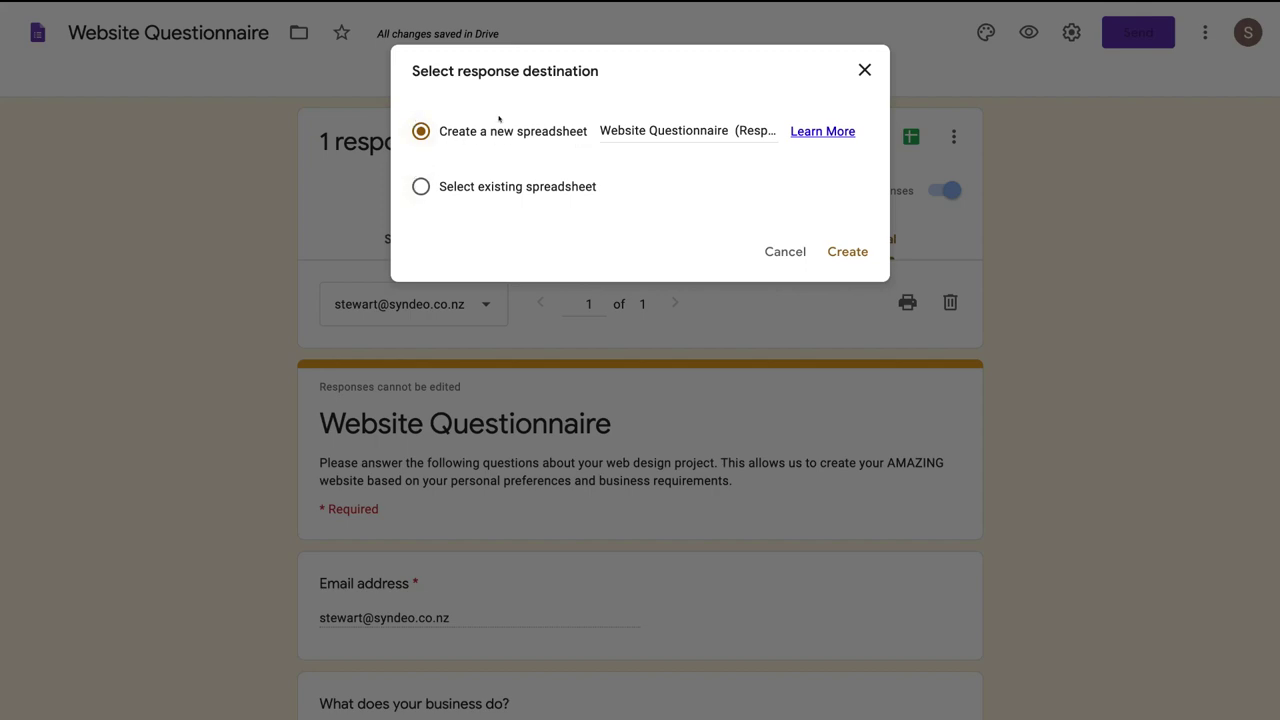
click(840, 247)
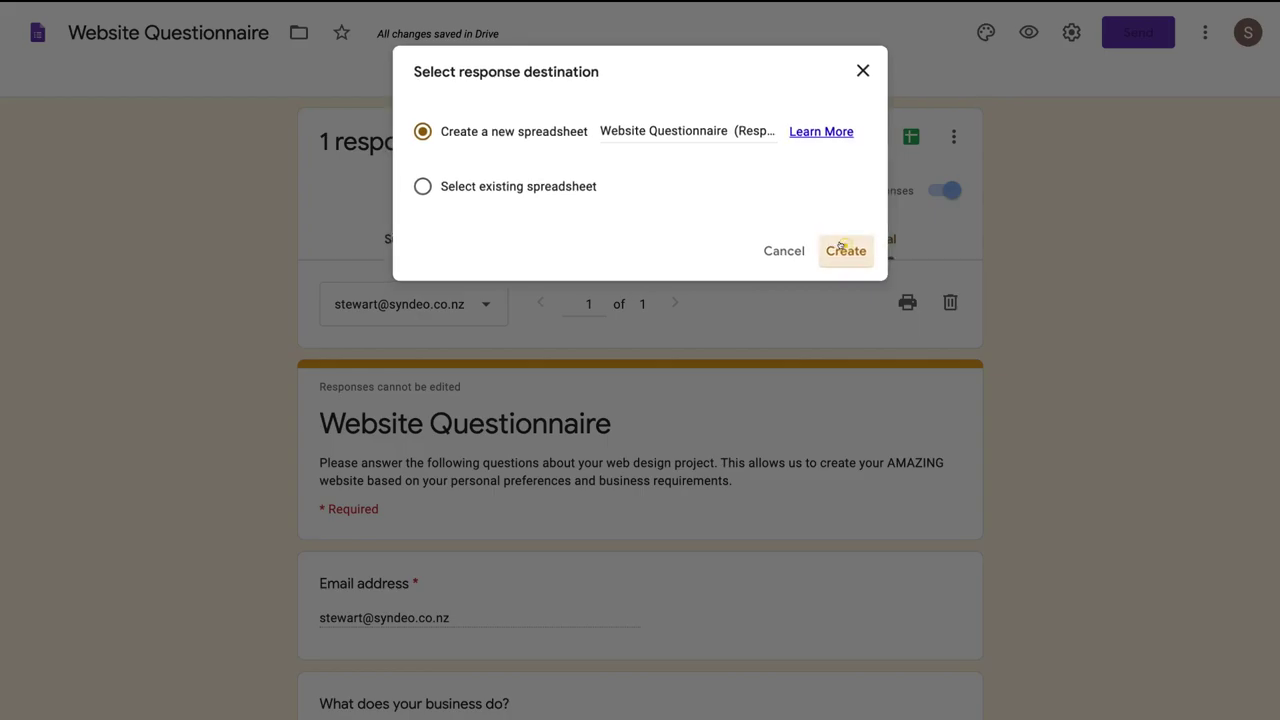